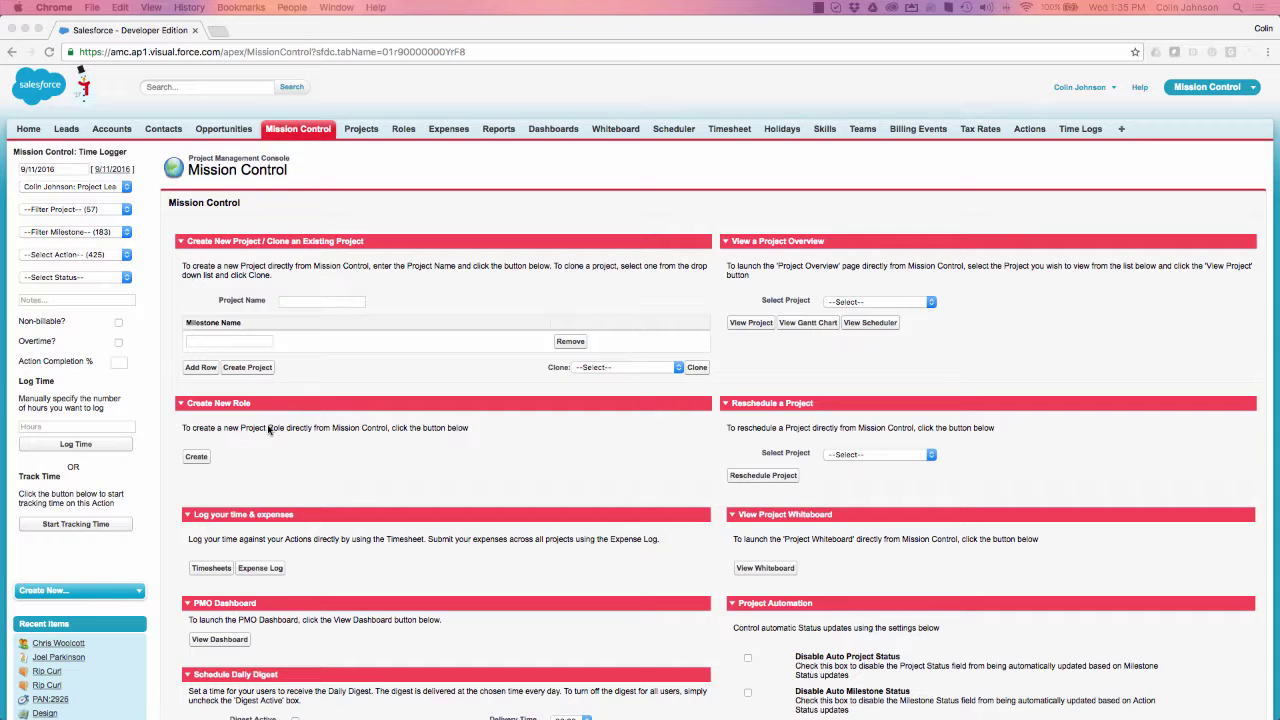
# Start creating a new Mission Control project role
pyautogui.click(199, 458)
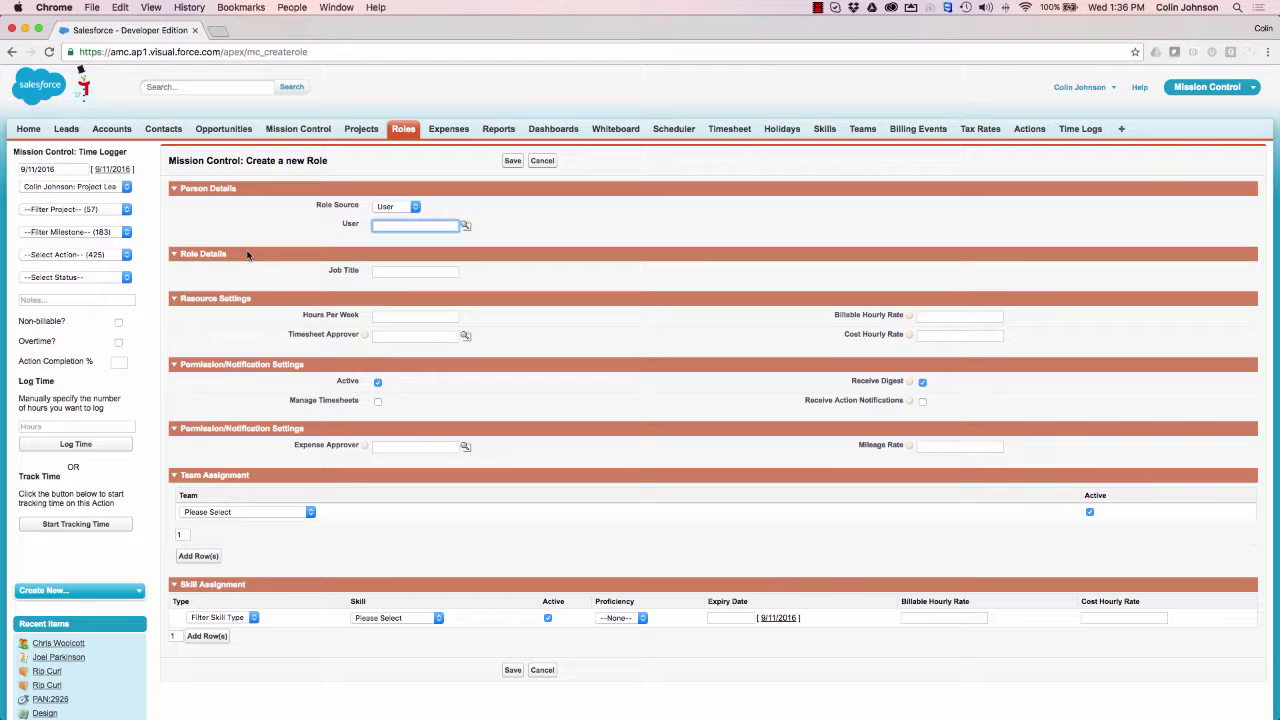
# Switch Role Source to Contact and pick the contact from a lookup search
pyautogui.click(415, 207)
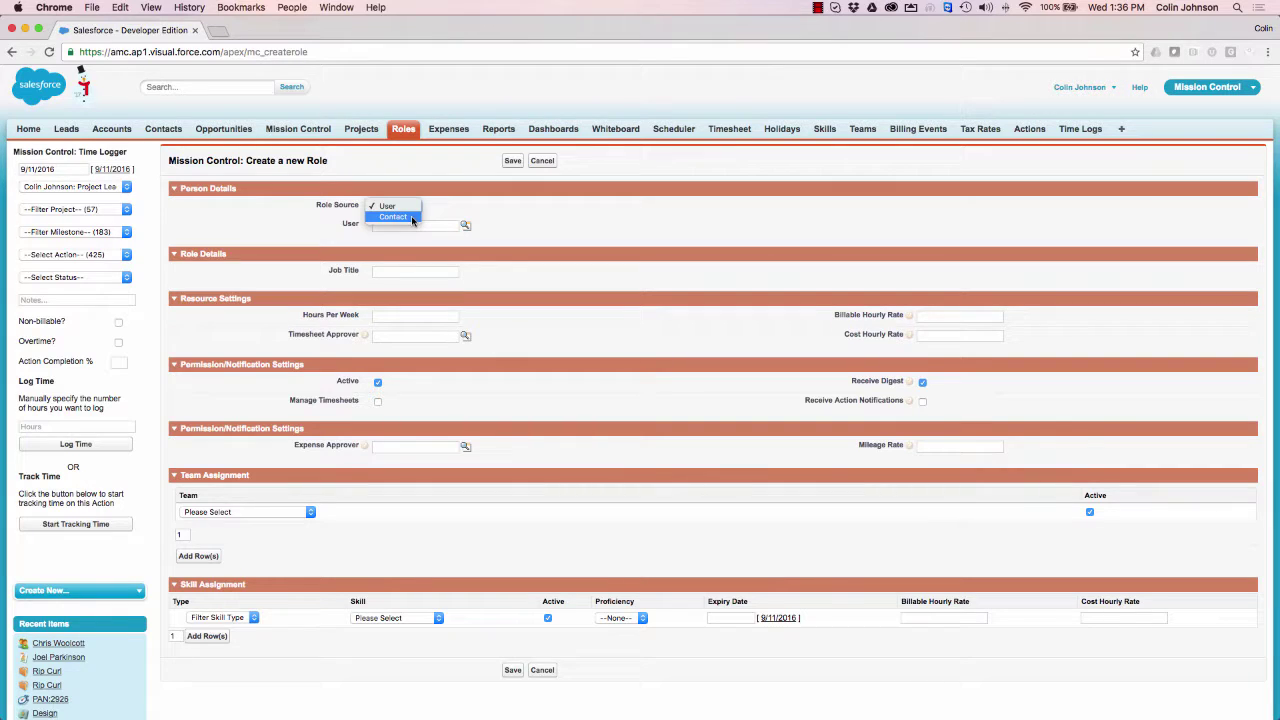
pyautogui.click(412, 218)
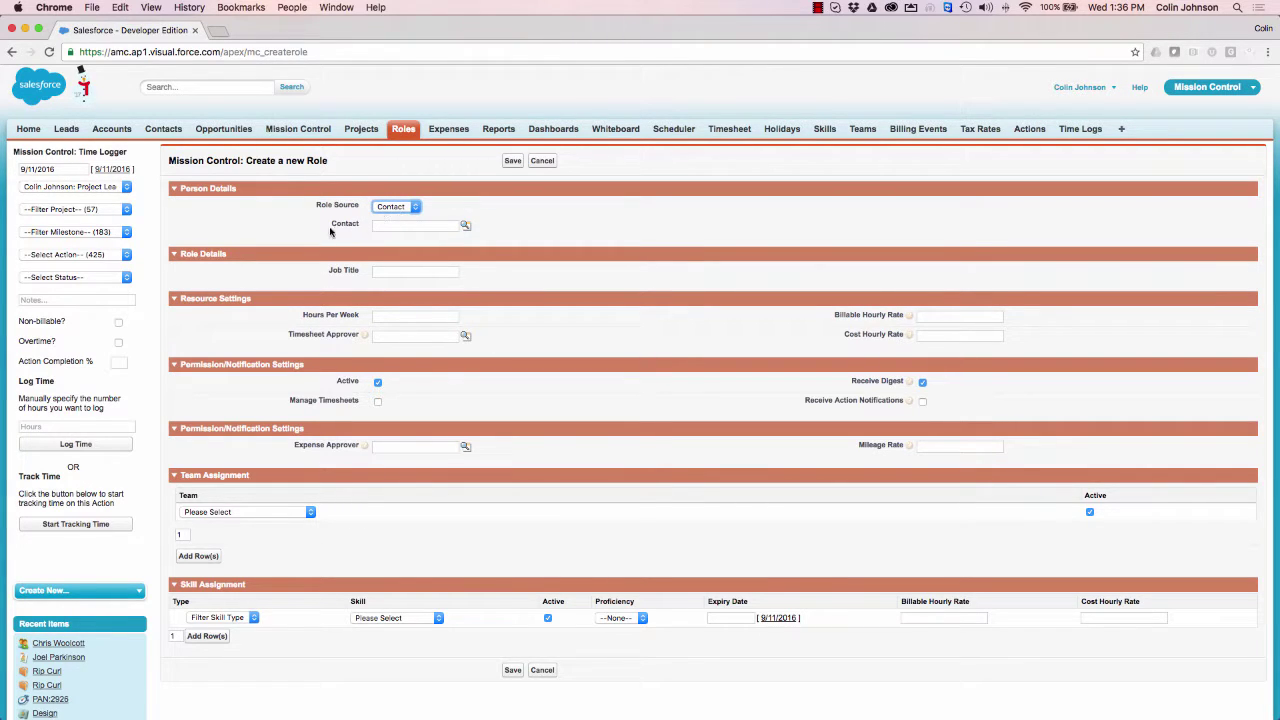
pyautogui.click(396, 224)
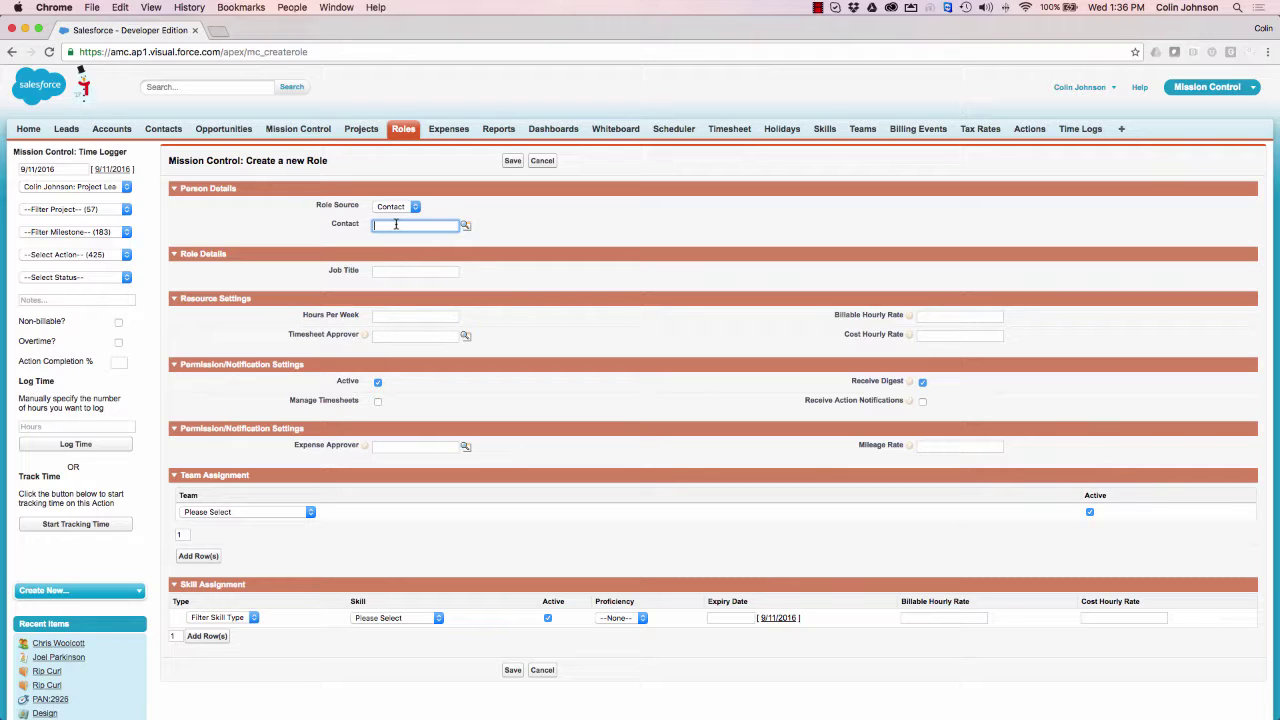
pyautogui.write('joel')
pyautogui.click(465, 226)
pyautogui.click(262, 400)
pyautogui.click(305, 237)
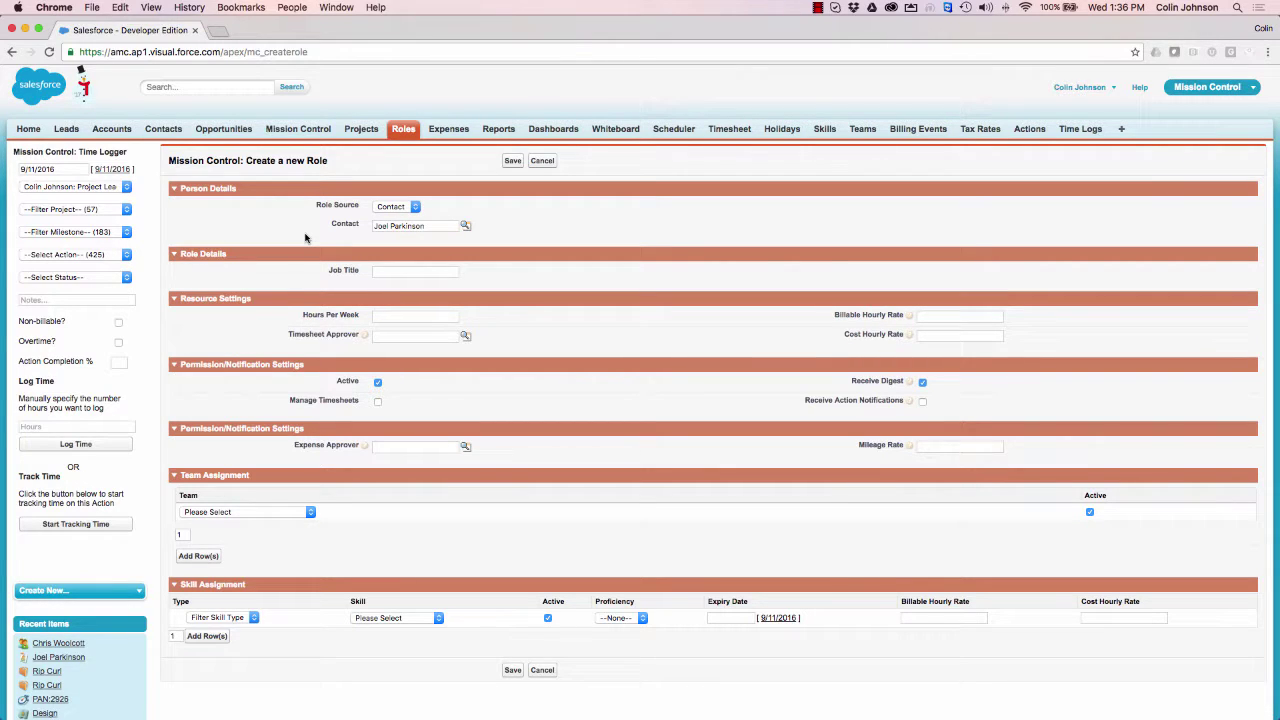
# Enter Job Title 'Client - Approver' and 40 hours per week
pyautogui.click(386, 272)
pyautogui.write('Client')
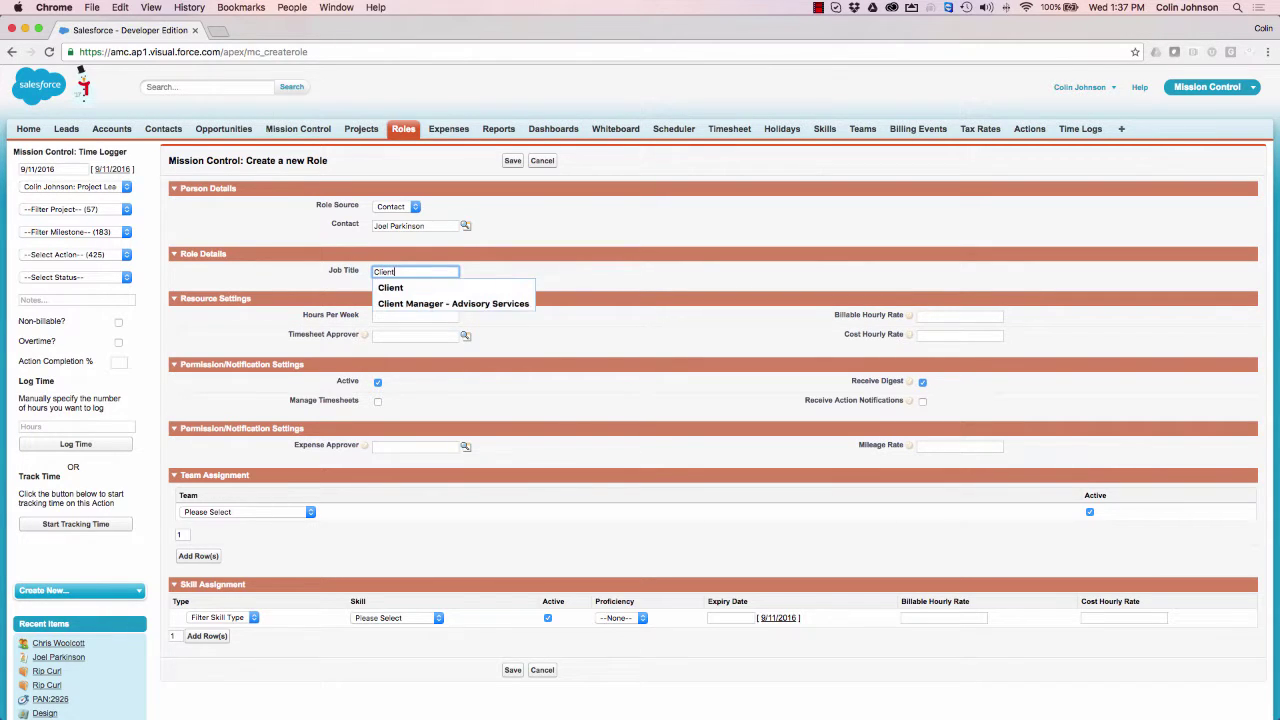
pyautogui.write(' - Approver')
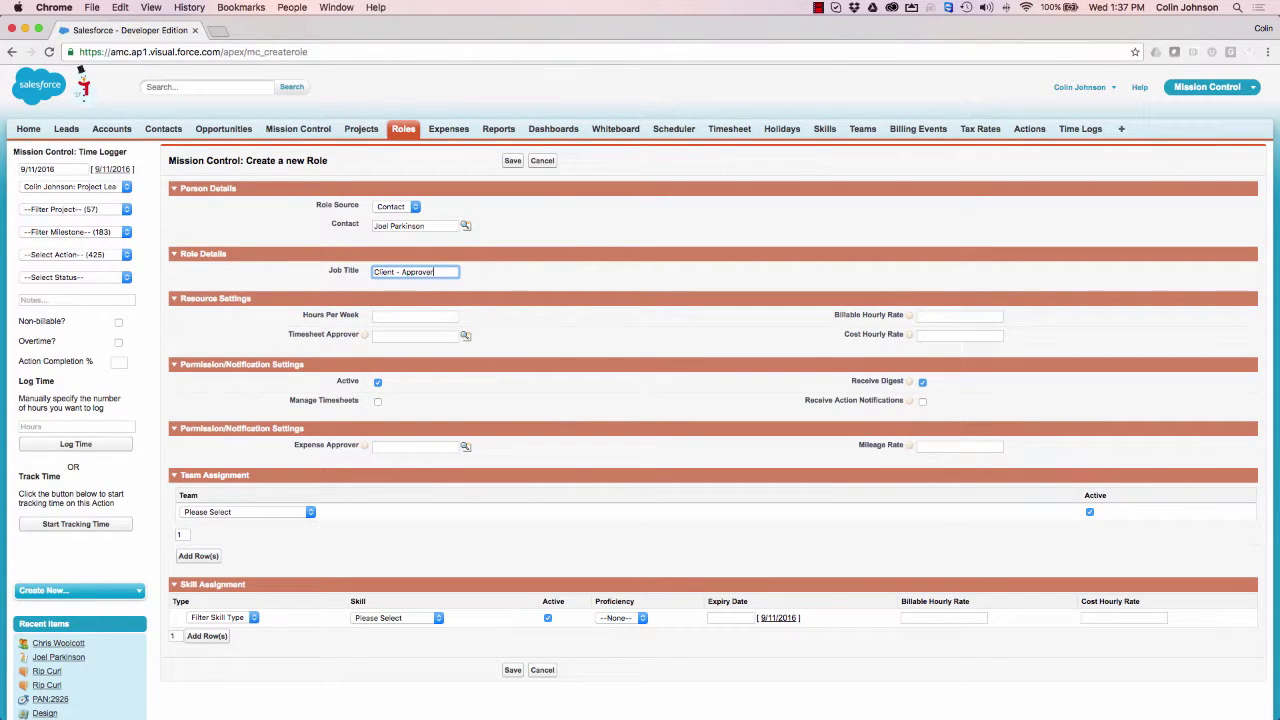
pyautogui.click(385, 315)
pyautogui.write('4')
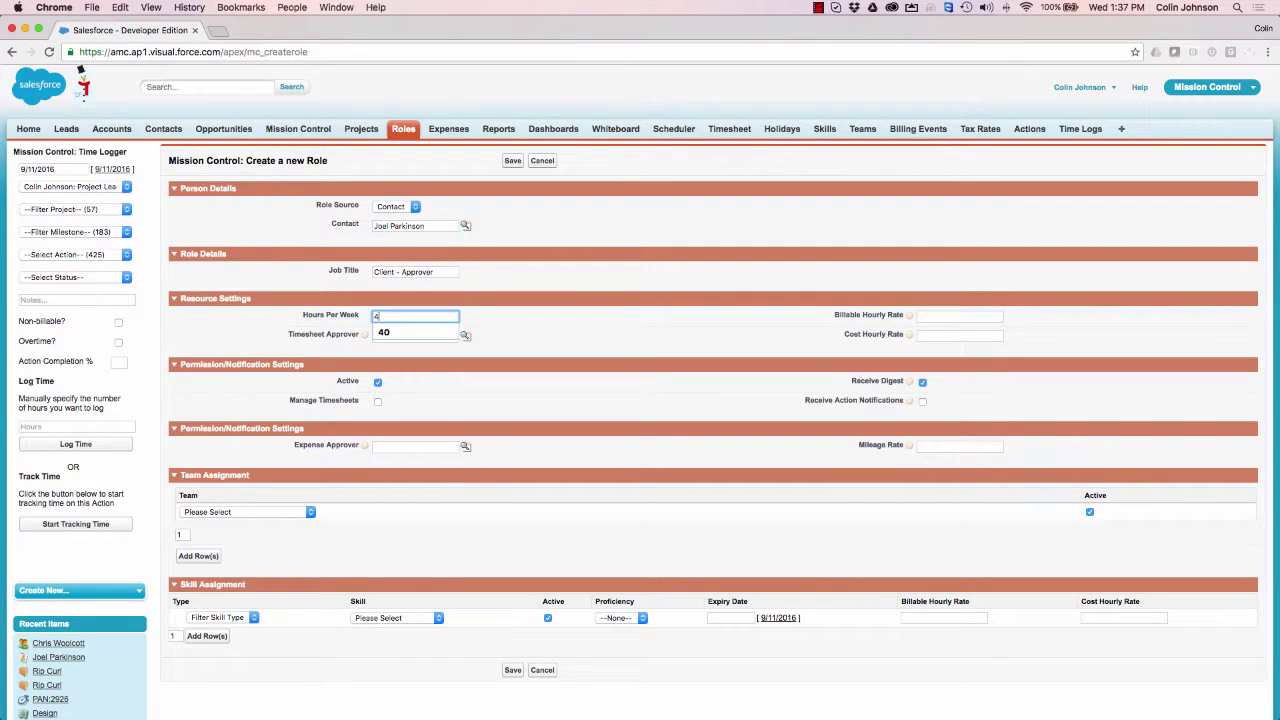
pyautogui.write('0')
pyautogui.click(305, 322)
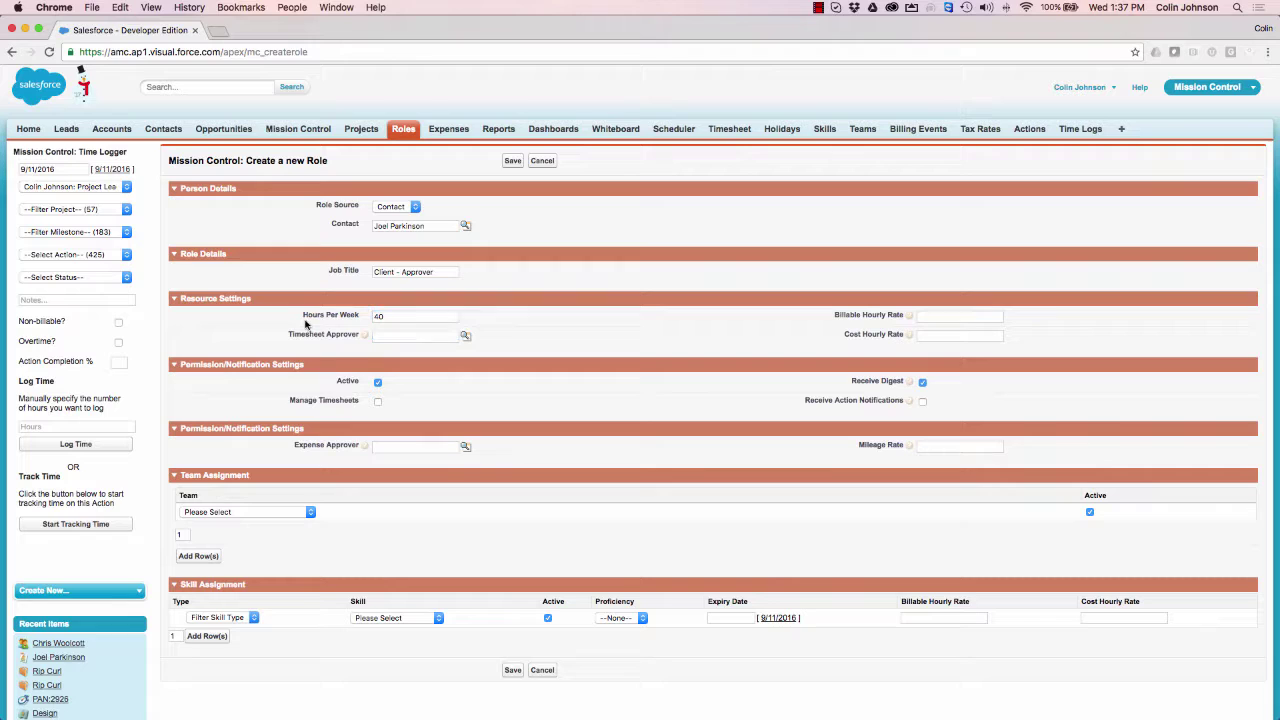
pyautogui.click(387, 315)
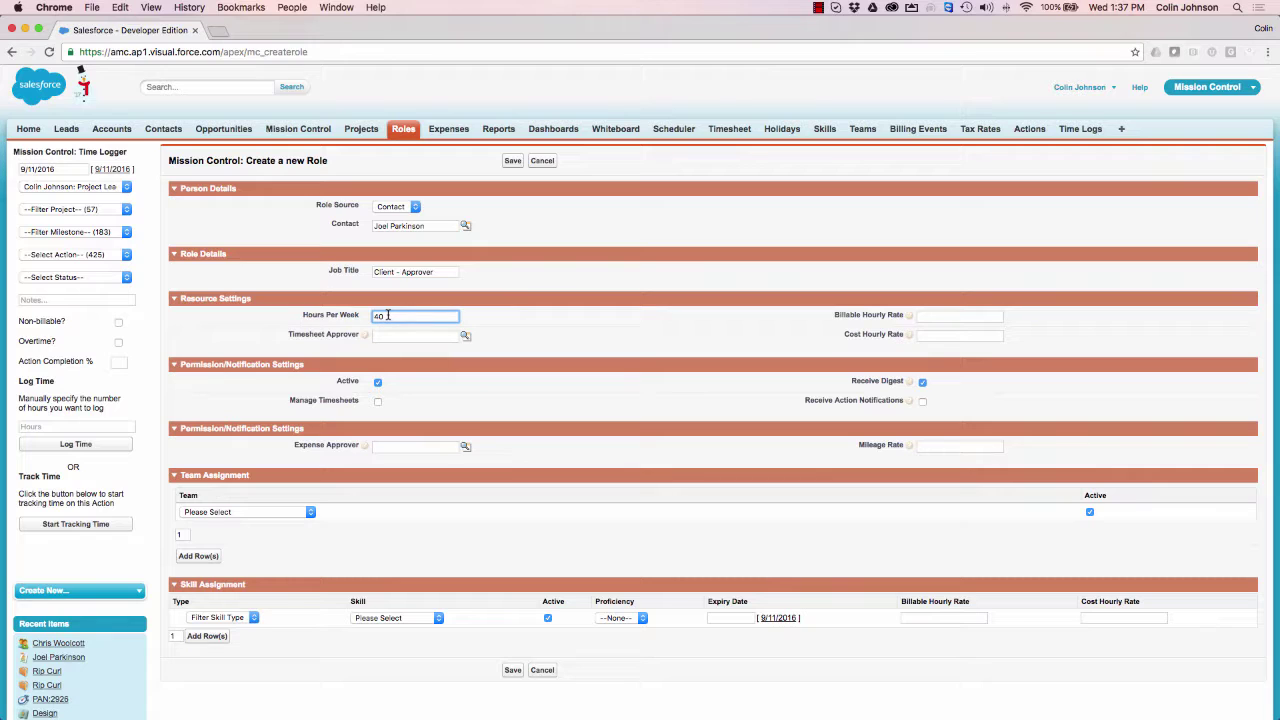
pyautogui.doubleClick(388, 316)
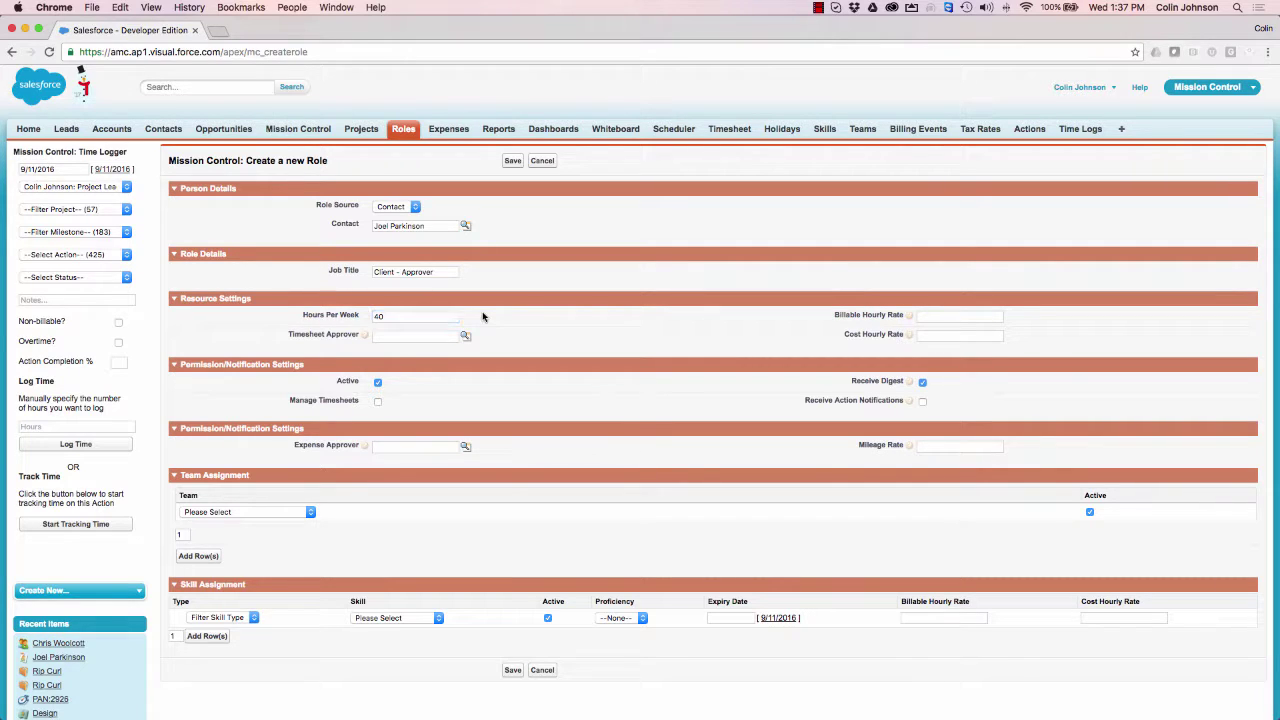
# Look up and select the user who will be the timesheet approver
pyautogui.click(393, 338)
pyautogui.write('coll')
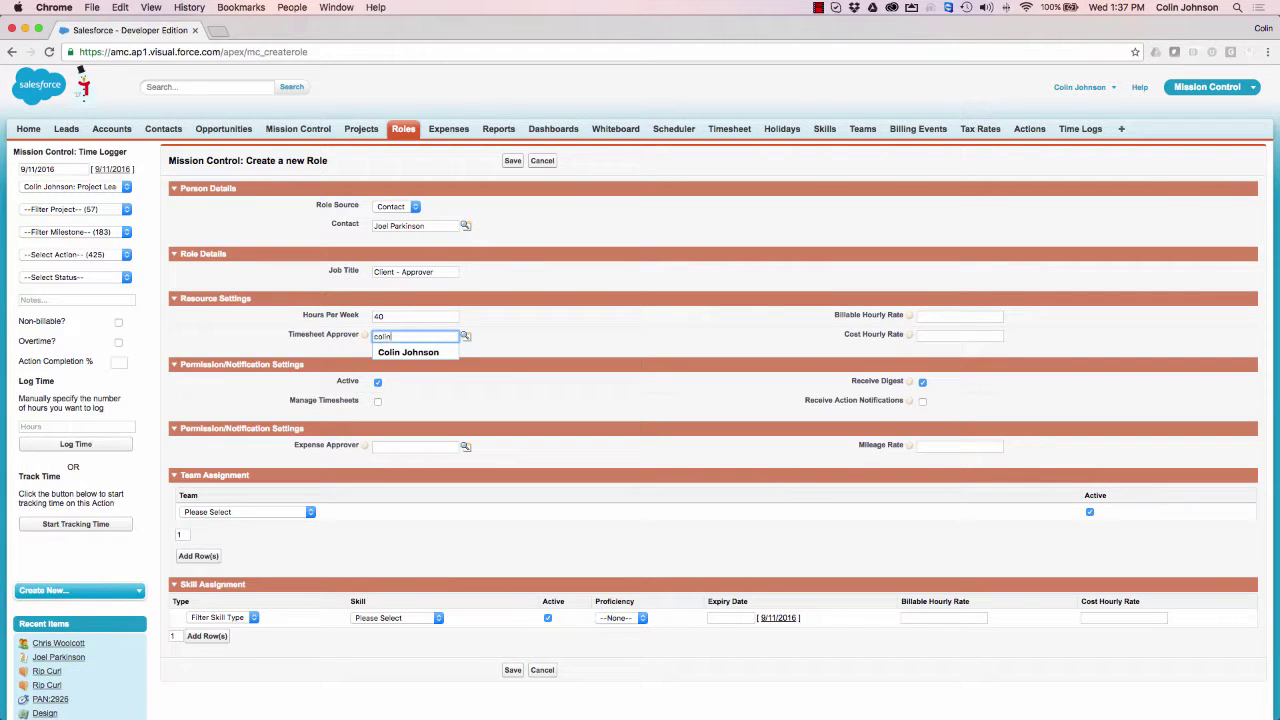
pyautogui.write('n')
pyautogui.click(410, 352)
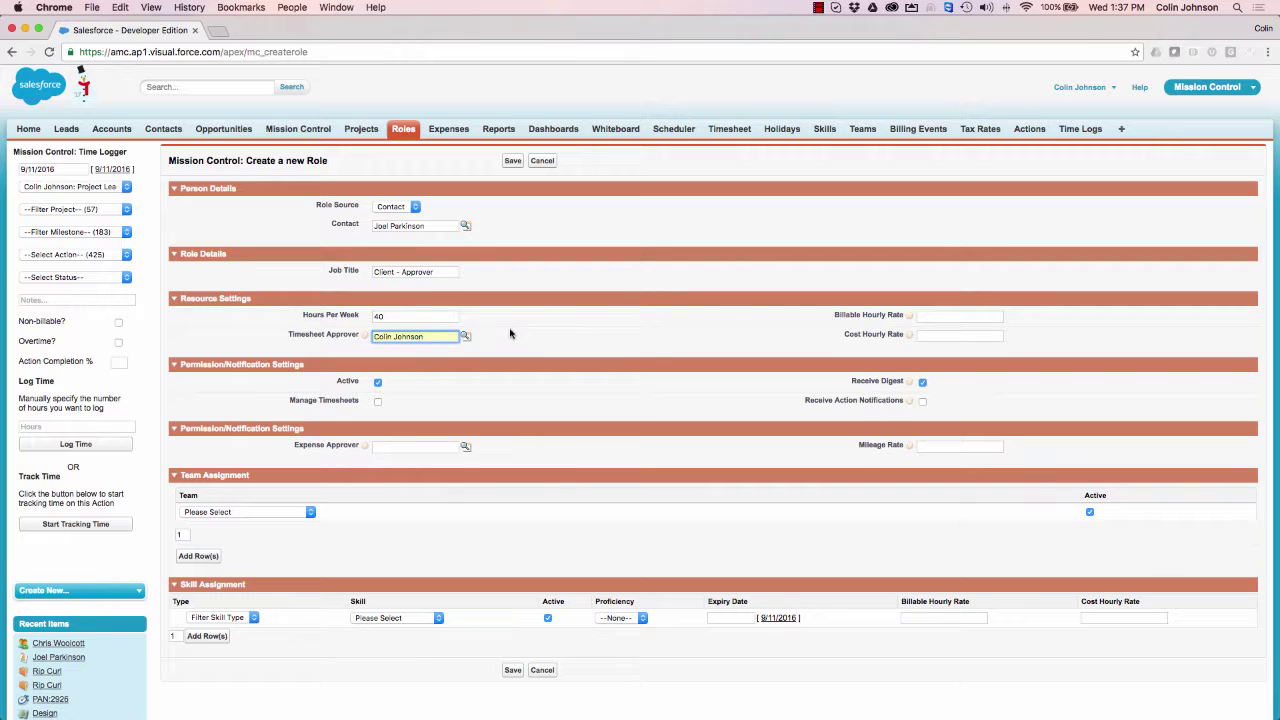
pyautogui.click(465, 337)
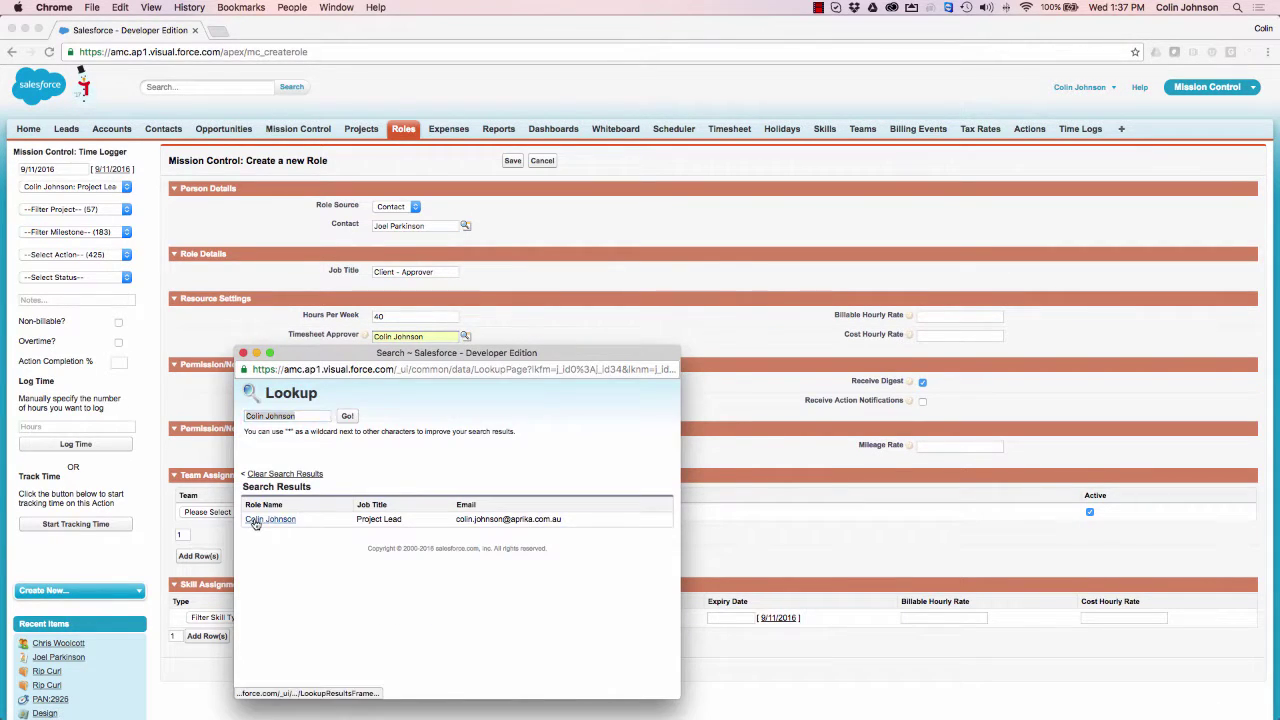
pyautogui.click(270, 519)
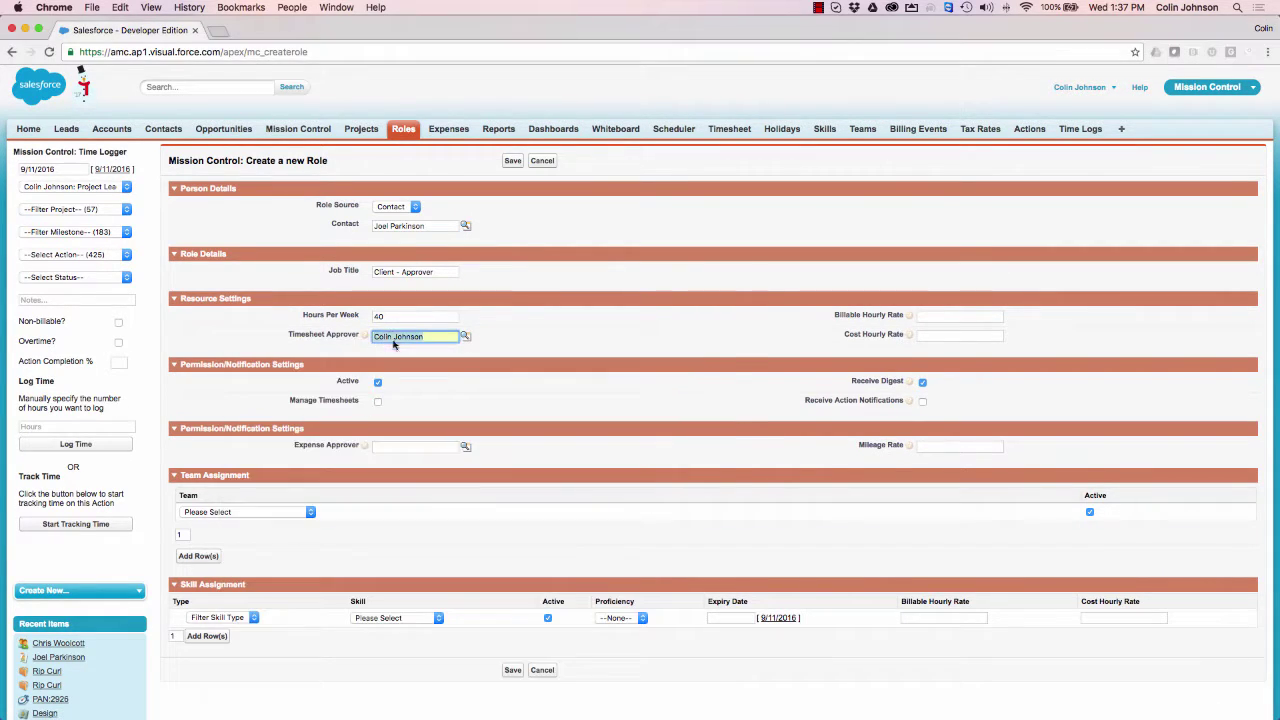
# Set Billable Hourly Rate to 150 and Cost Hourly Rate to 85
pyautogui.click(940, 316)
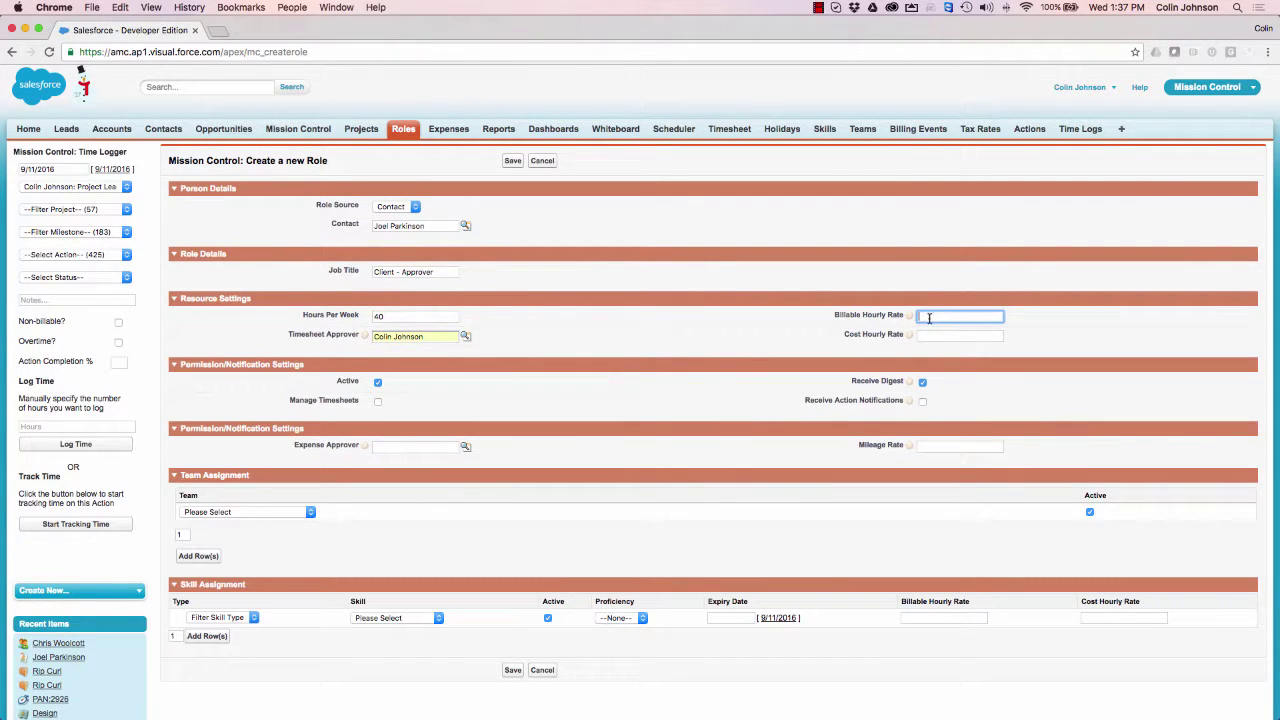
pyautogui.click(929, 335)
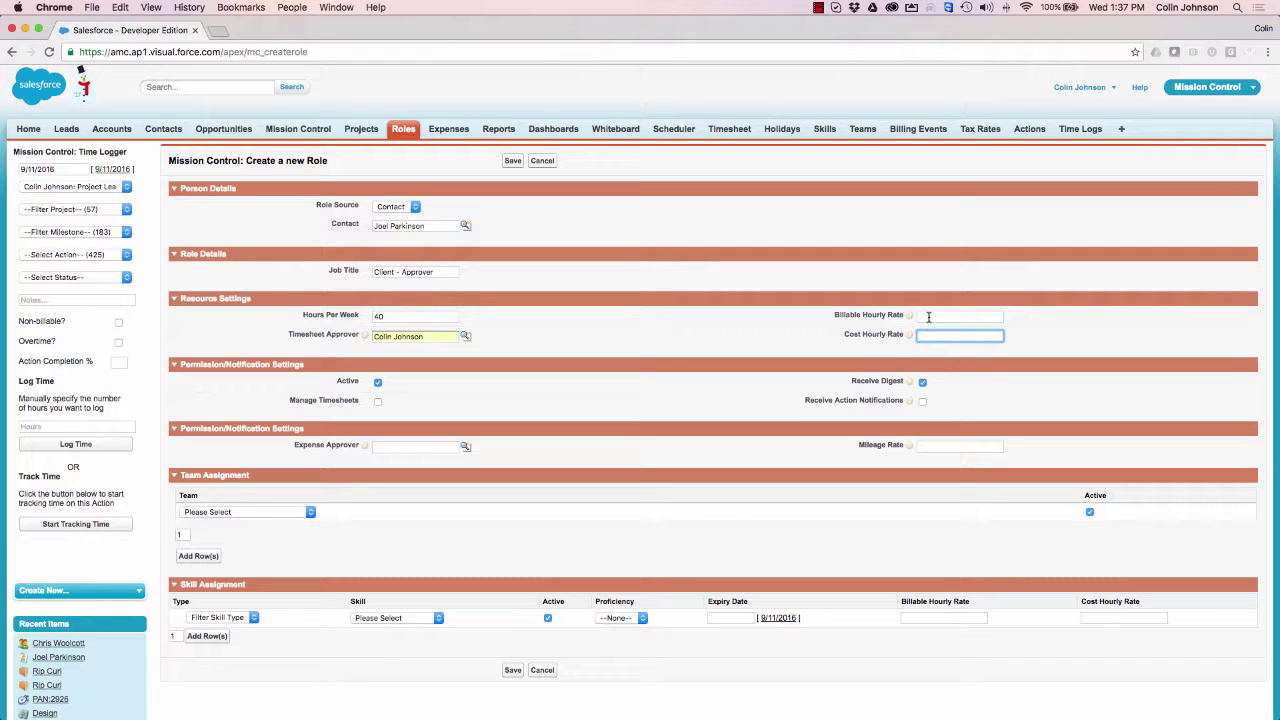
pyautogui.click(928, 316)
pyautogui.write('150')
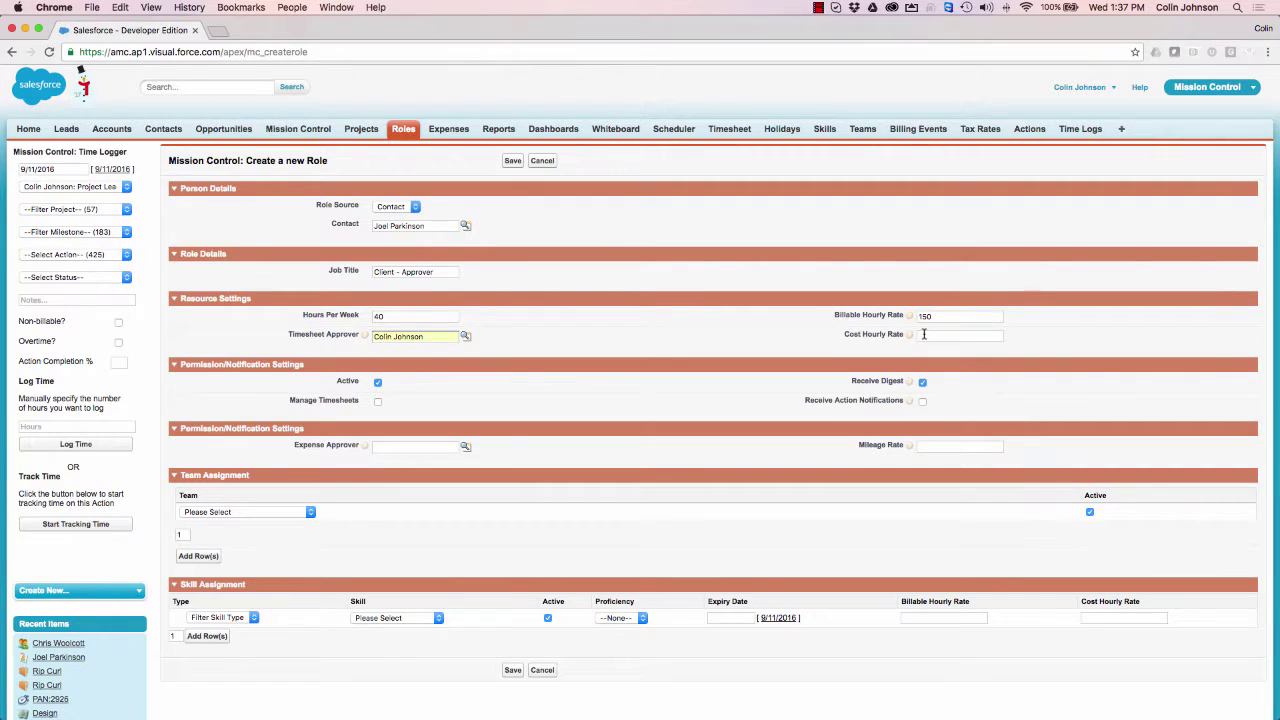
pyautogui.click(926, 335)
pyautogui.write('85')
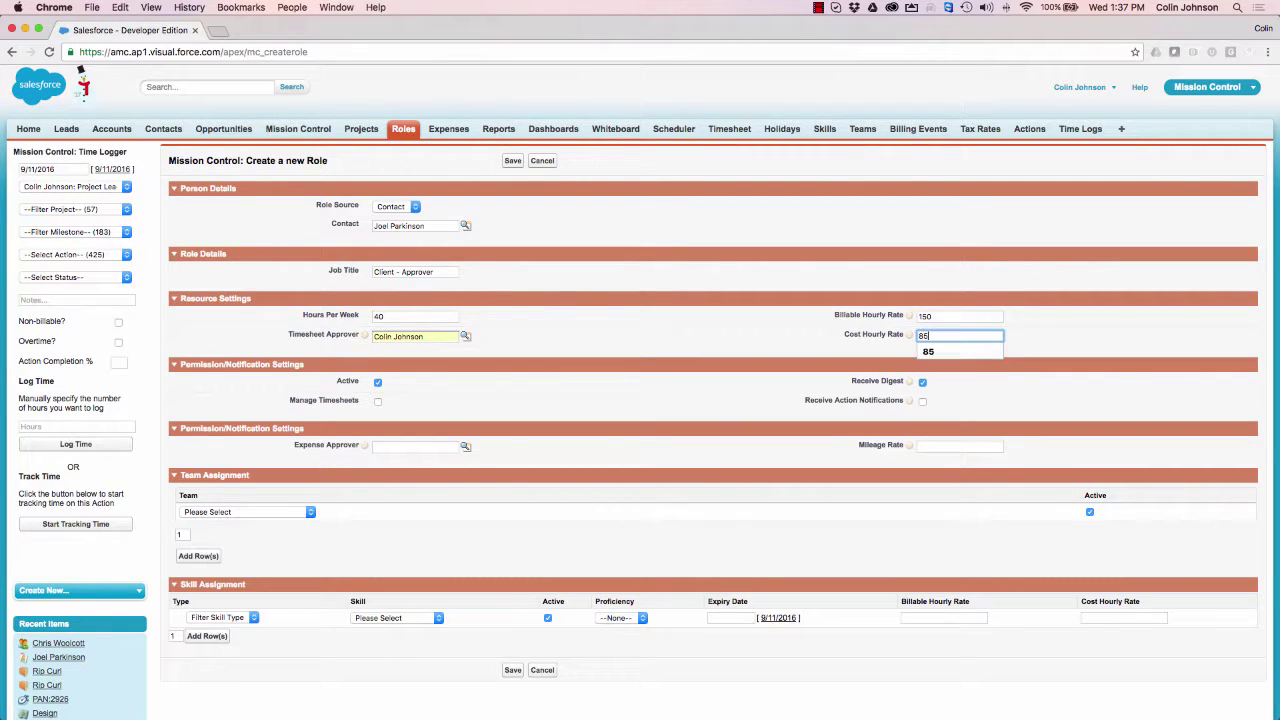
pyautogui.click(741, 347)
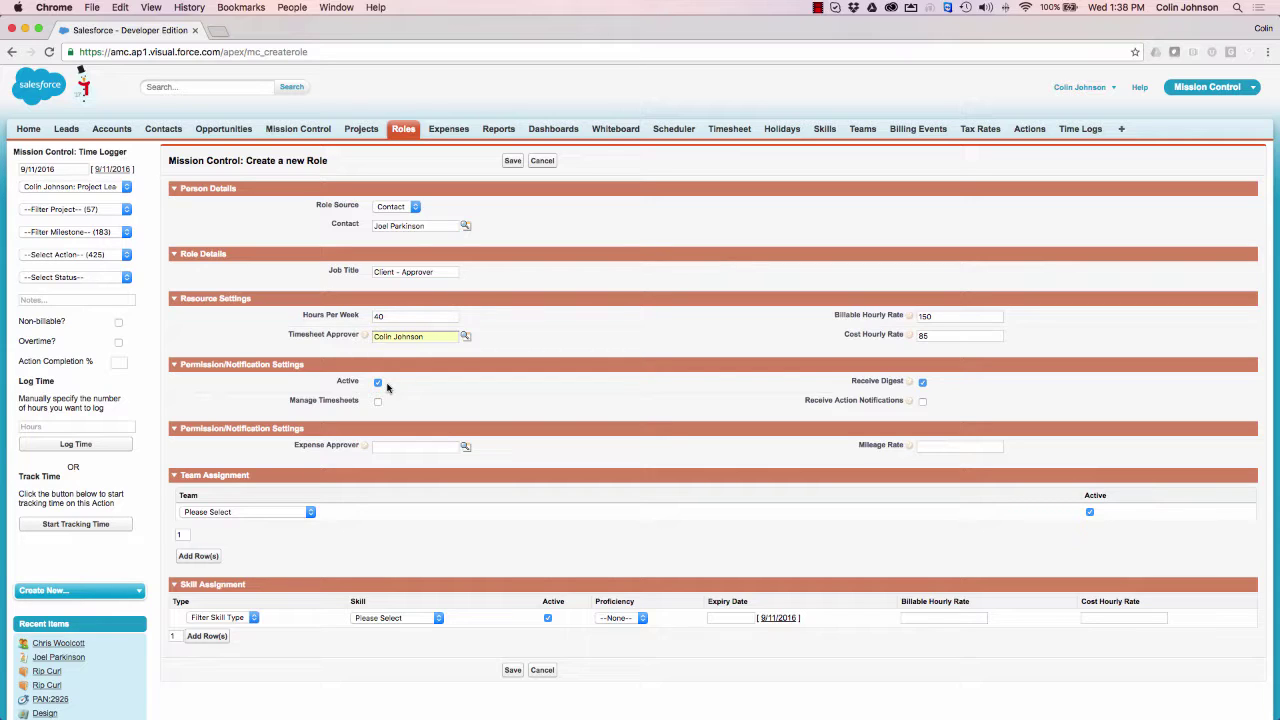
# Let the role manage timesheets and select the expense approver user
pyautogui.click(378, 402)
pyautogui.click(388, 446)
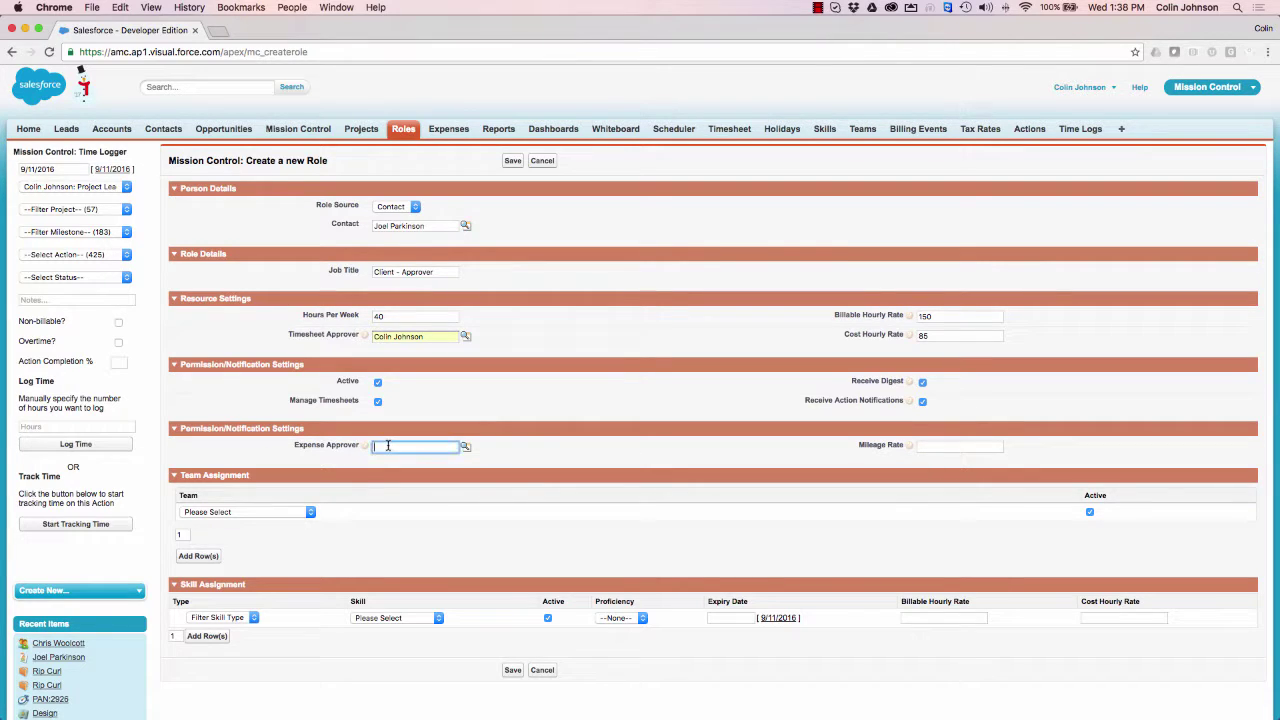
pyautogui.write('co')
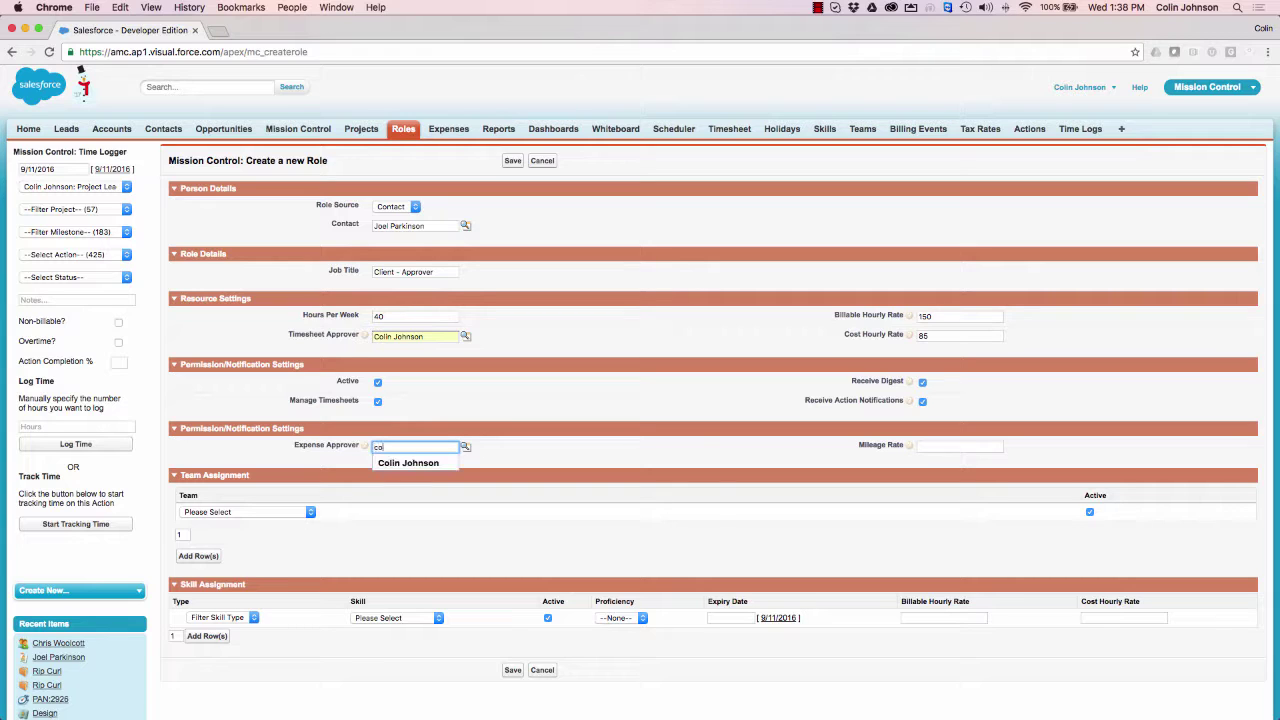
pyautogui.write('lin')
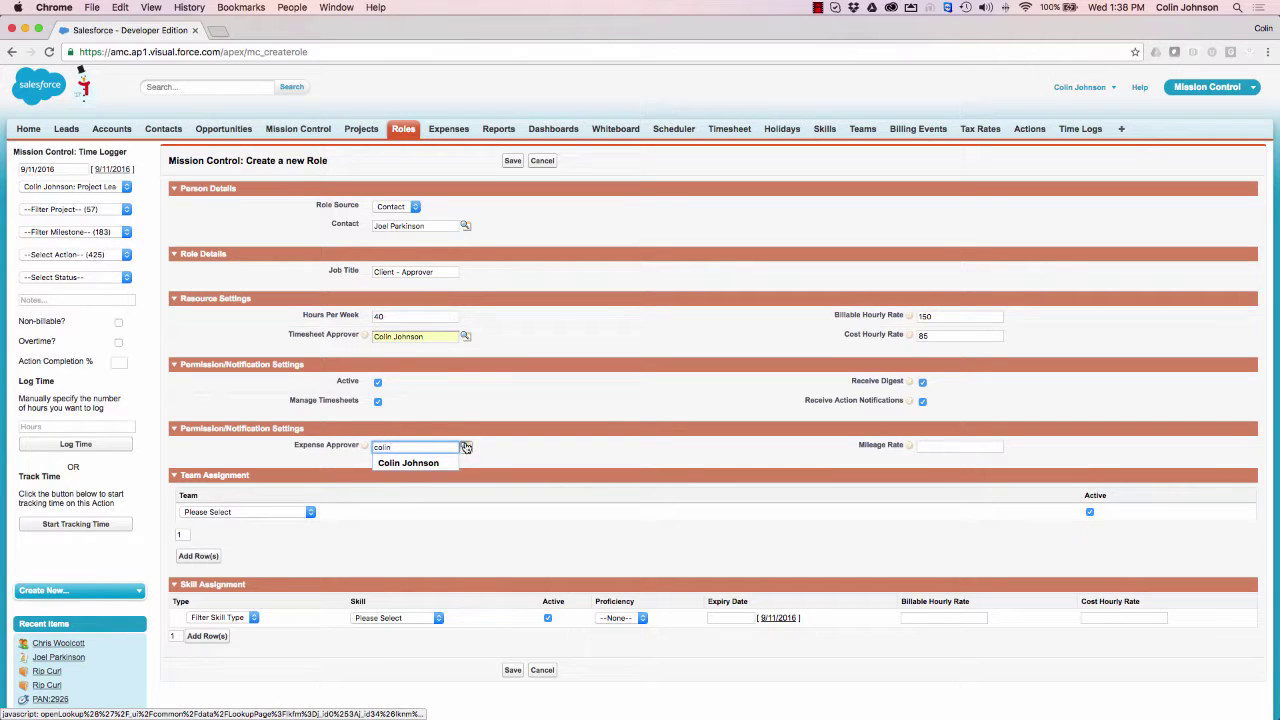
pyautogui.click(465, 446)
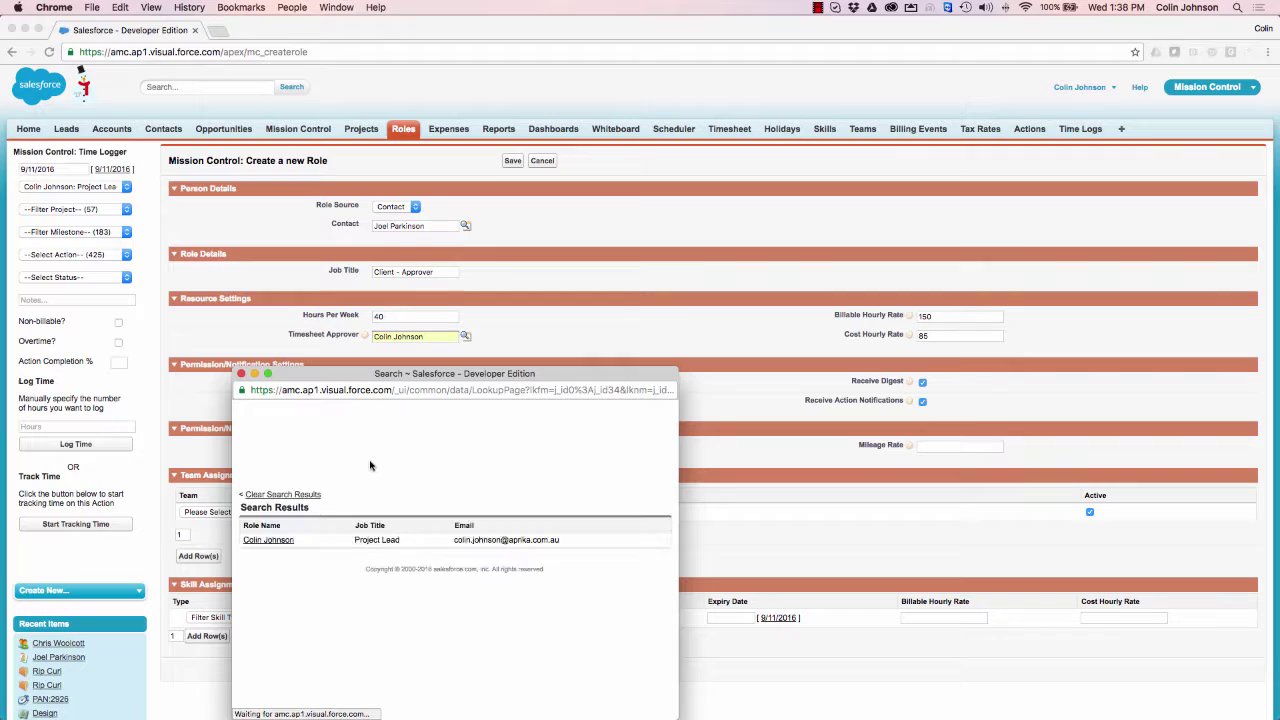
pyautogui.click(267, 540)
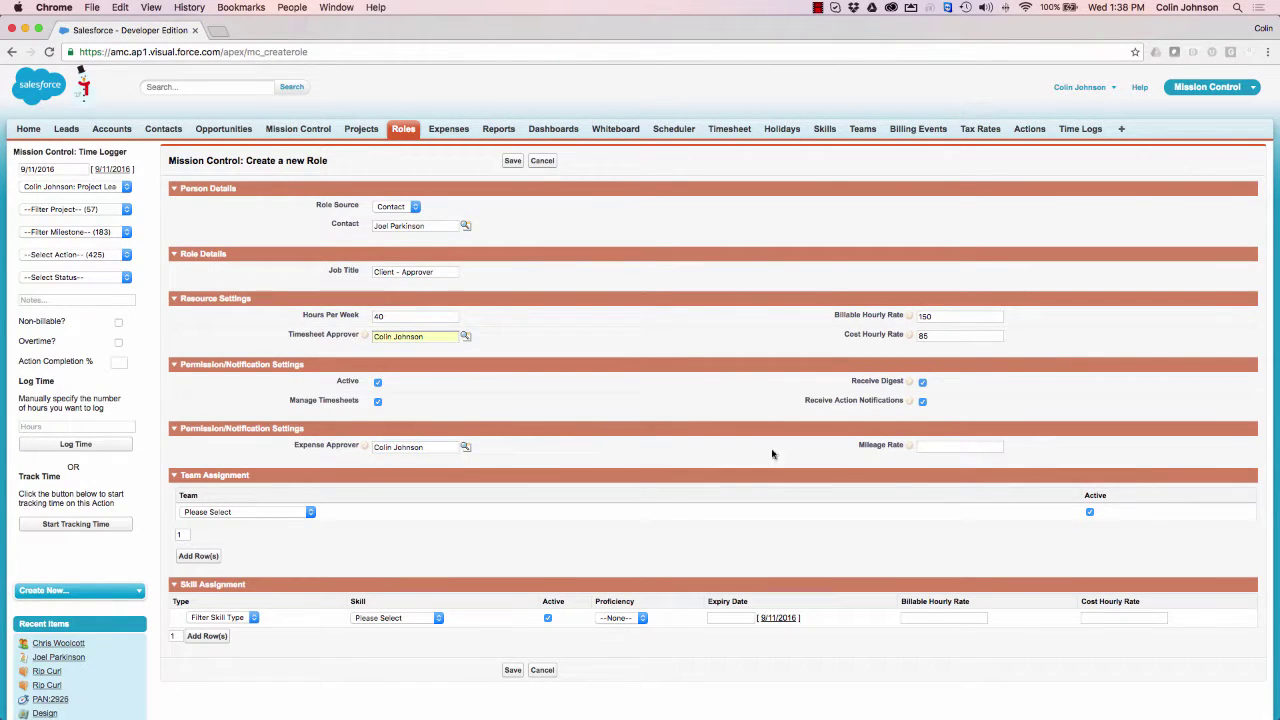
# Set the Mileage Rate to 0.65
pyautogui.click(940, 446)
pyautogui.write('0.65')
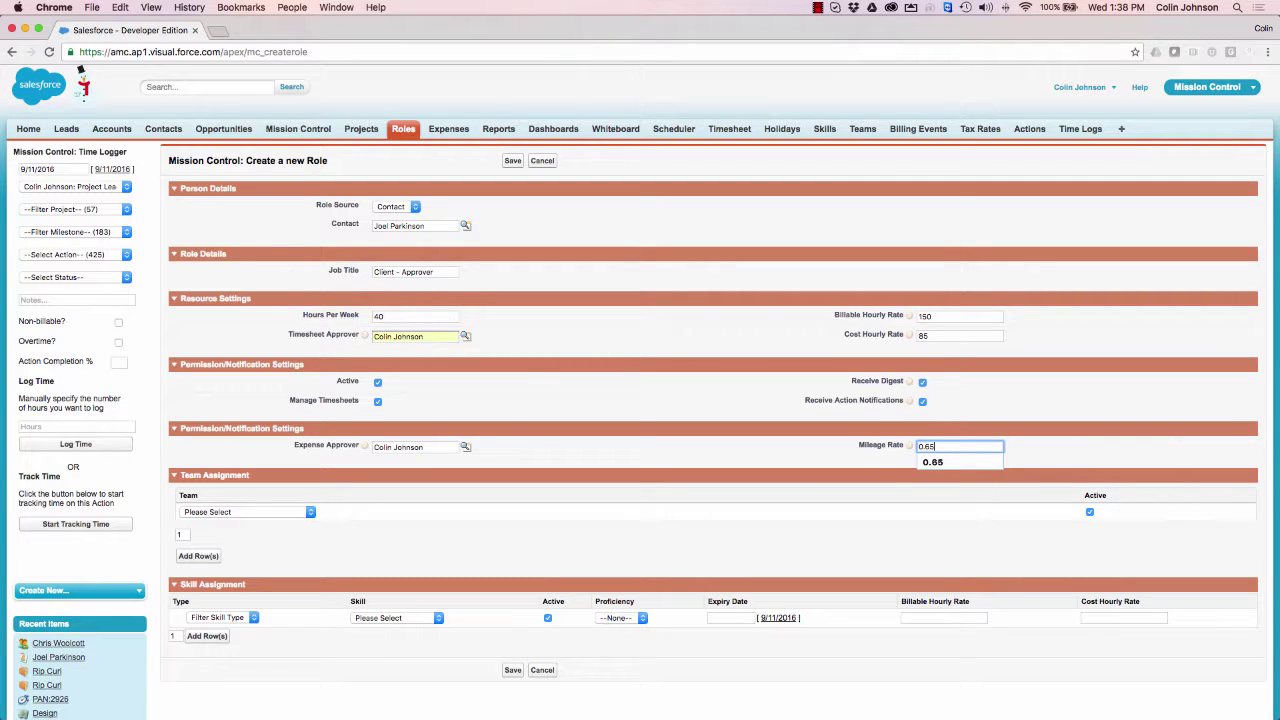
pyautogui.click(797, 461)
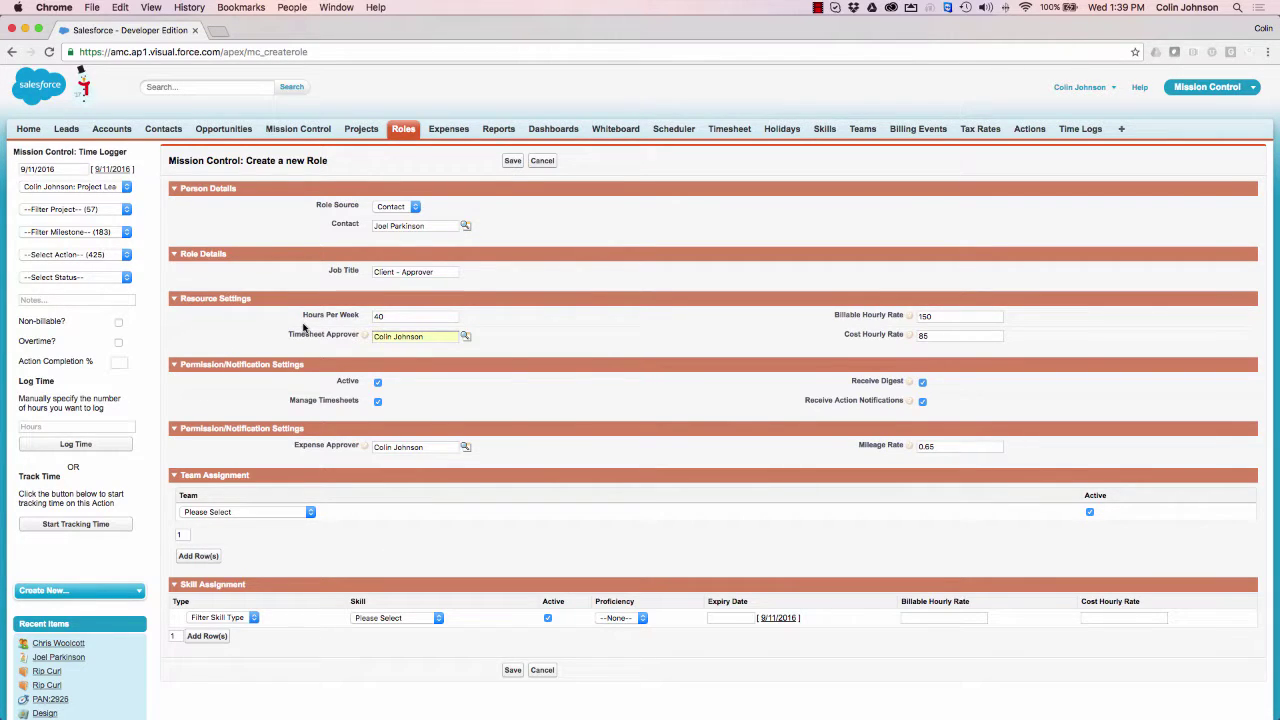
# Add two team rows and assign the three rows to Clients, Marketing and Development
pyautogui.scroll(-1, 300, 330)
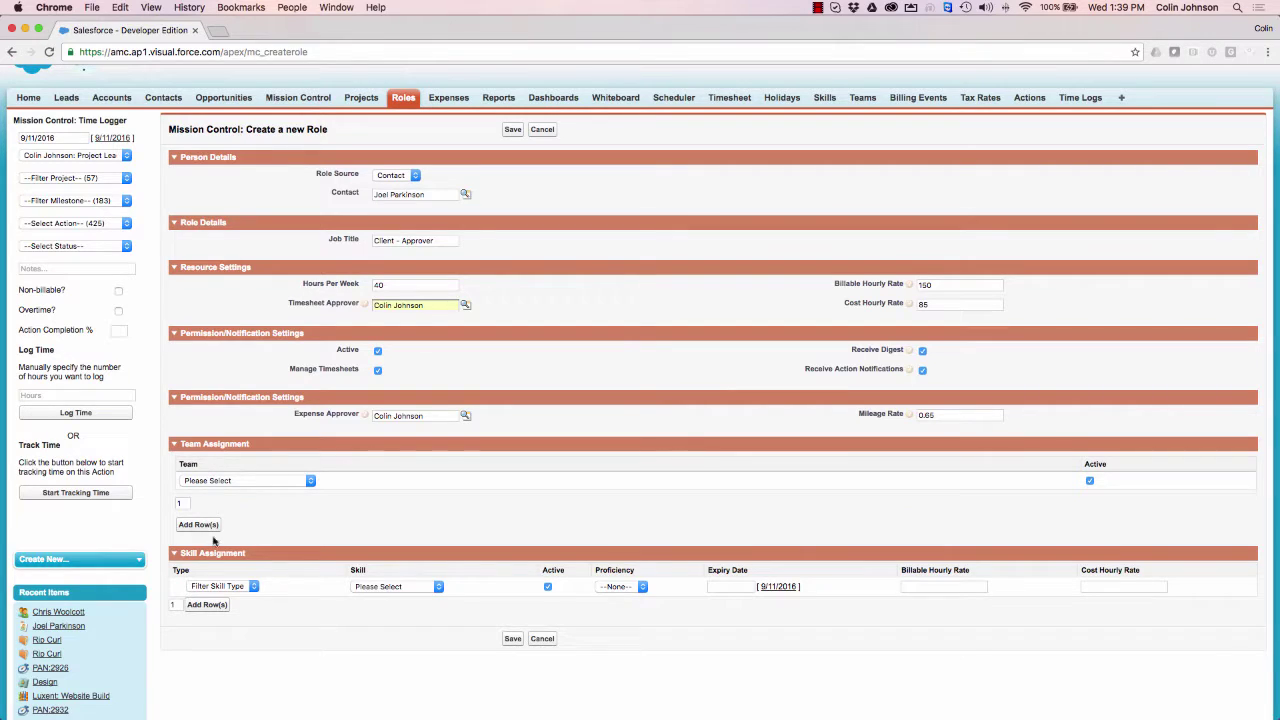
pyautogui.click(184, 503)
pyautogui.write('2')
pyautogui.click(199, 526)
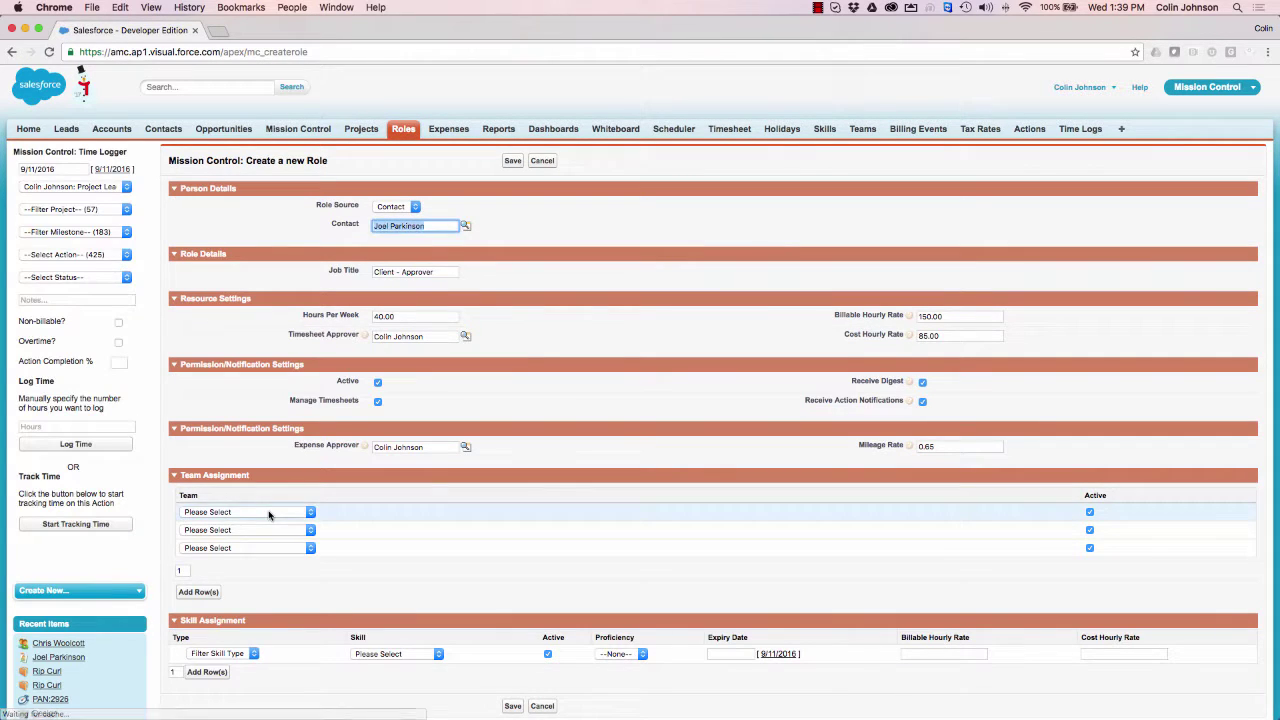
pyautogui.click(268, 512)
pyautogui.click(260, 523)
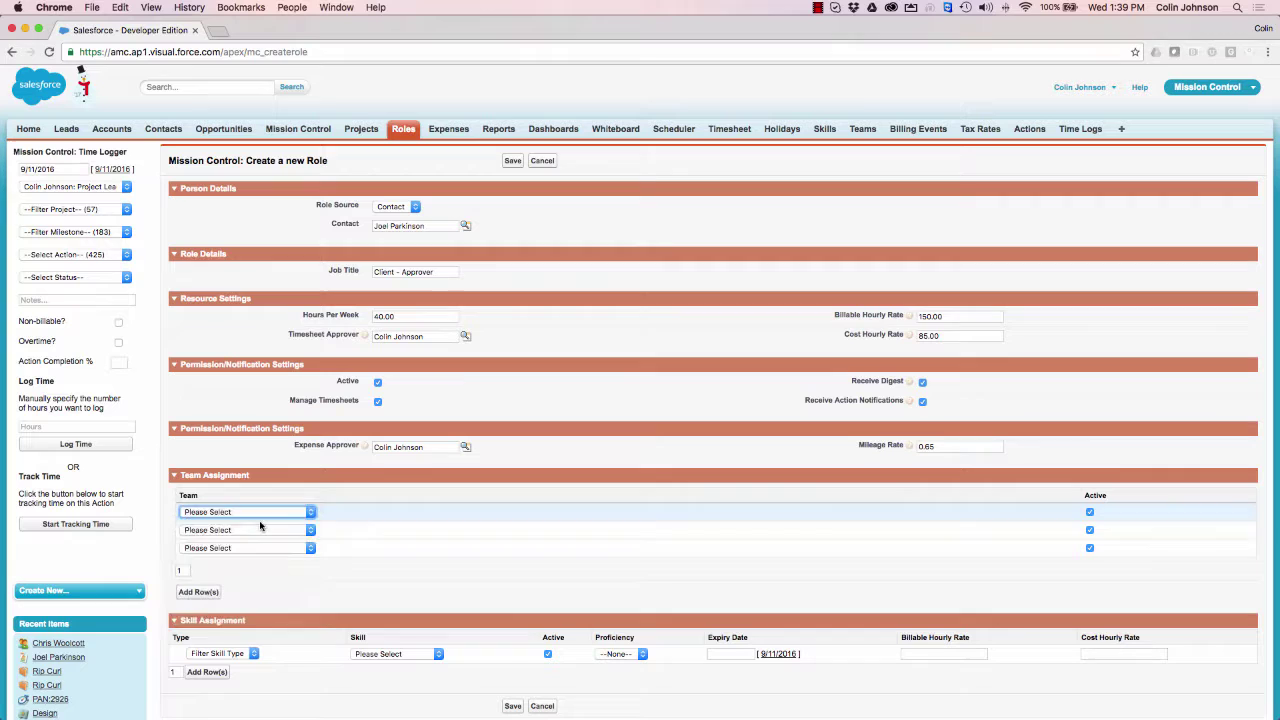
pyautogui.click(255, 529)
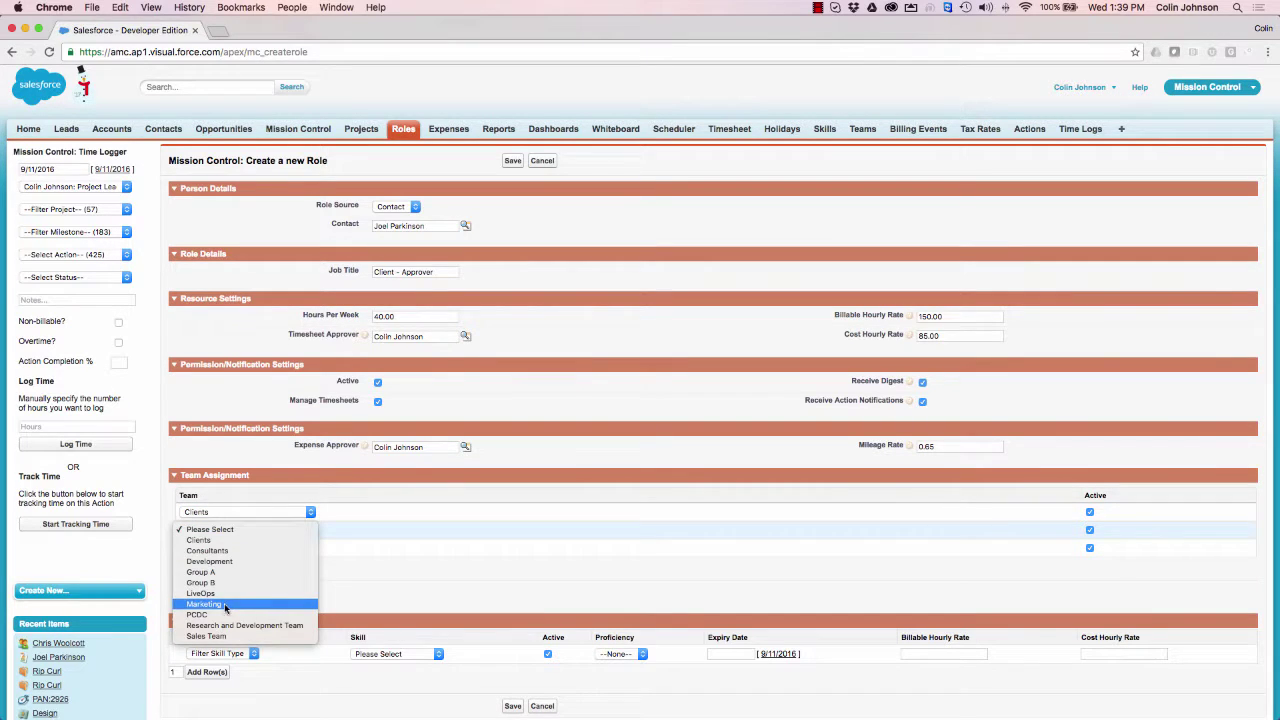
pyautogui.click(224, 605)
pyautogui.click(235, 548)
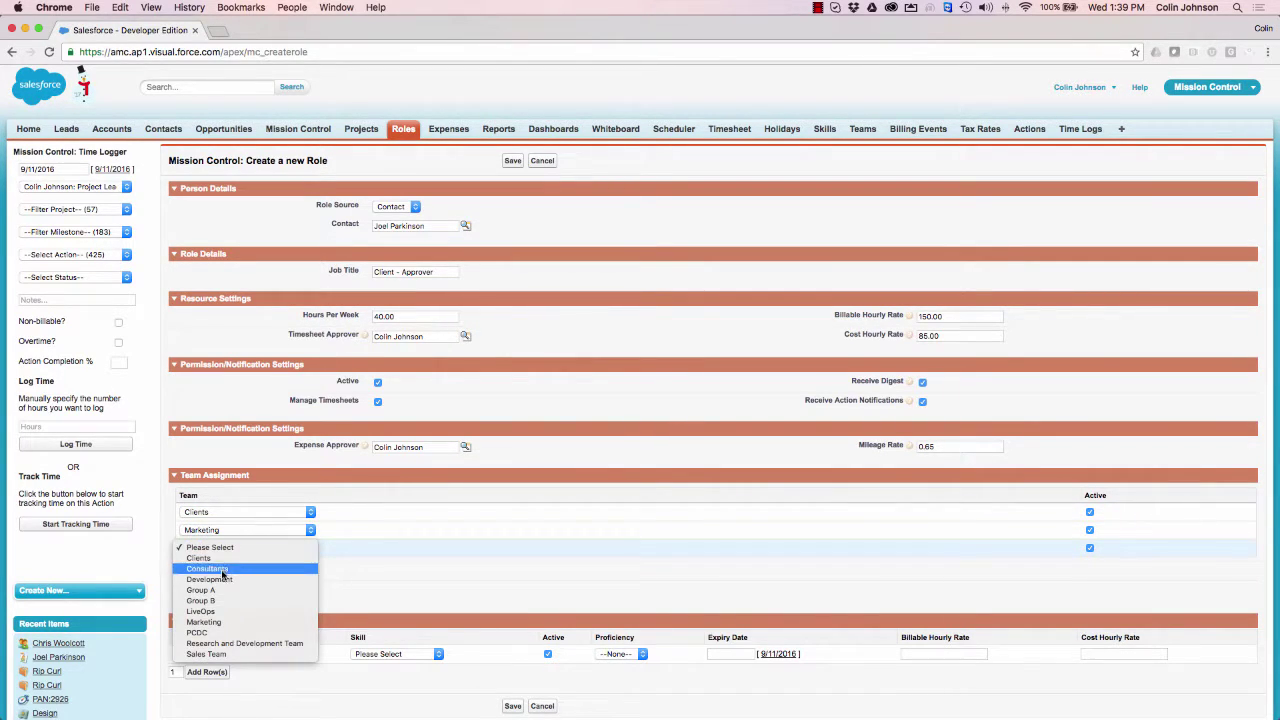
pyautogui.click(215, 579)
pyautogui.scroll(-3, 375, 588)
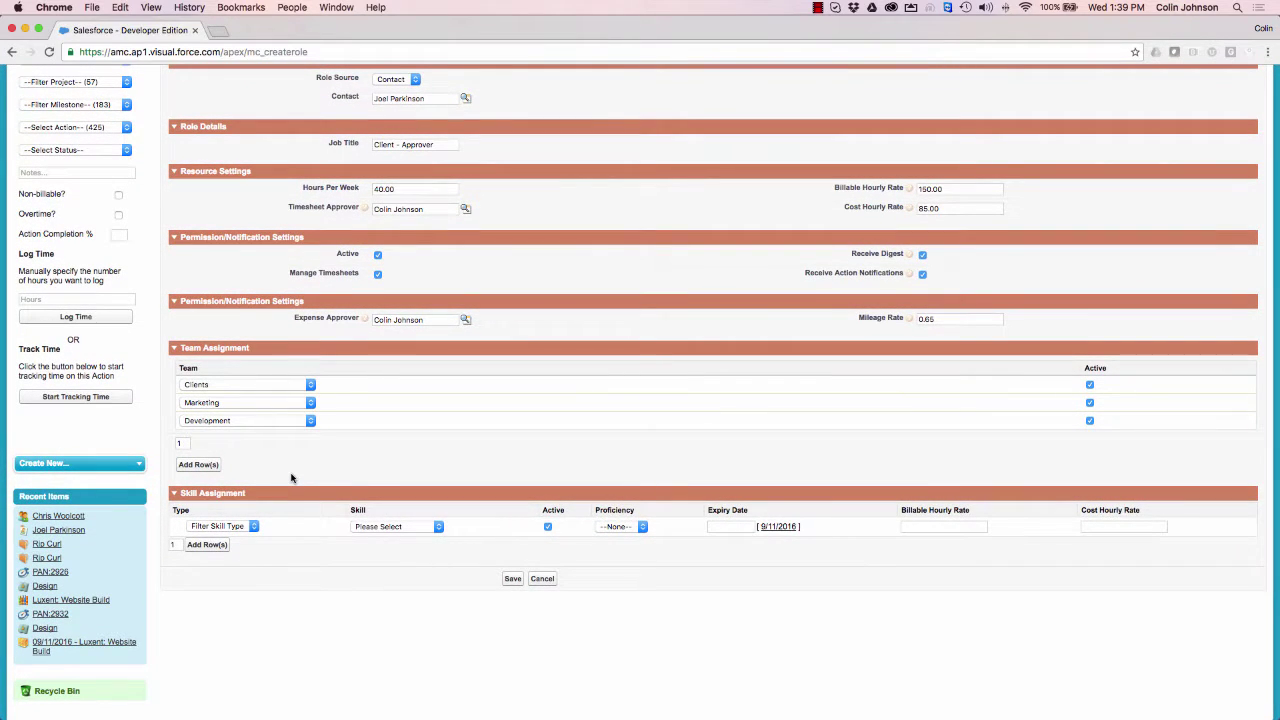
# Add four more Skill Assignment rows
pyautogui.click(174, 544)
pyautogui.press('BackSpace')
pyautogui.write('4')
pyautogui.click(205, 545)
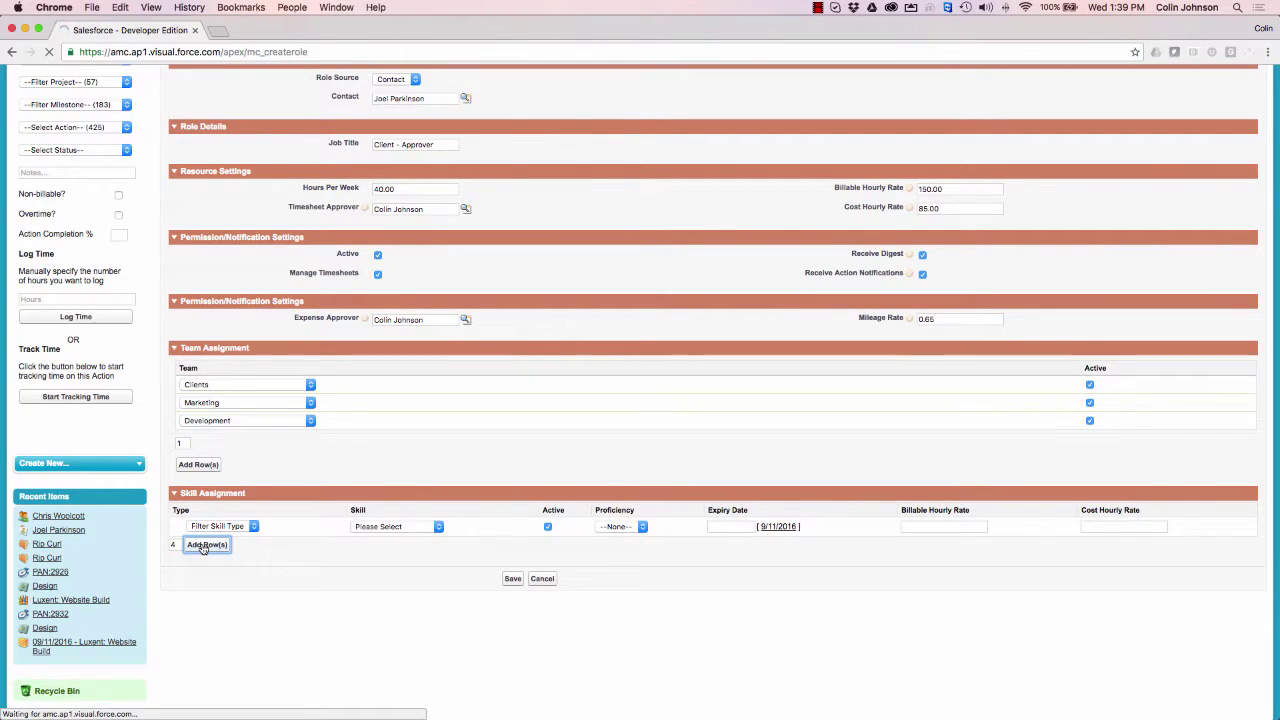
pyautogui.scroll(-3, 230, 520)
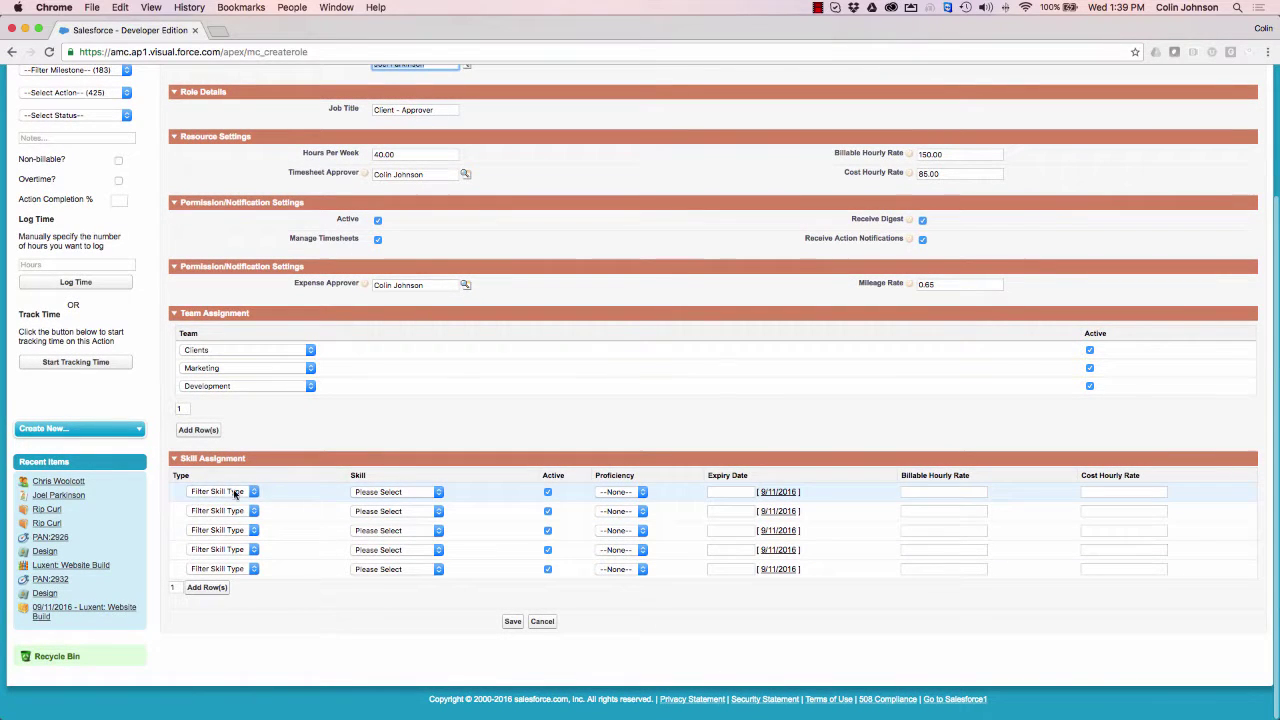
# Make the first skill row the ADM201 certification with proficiency 5 and no expiry date
pyautogui.click(233, 491)
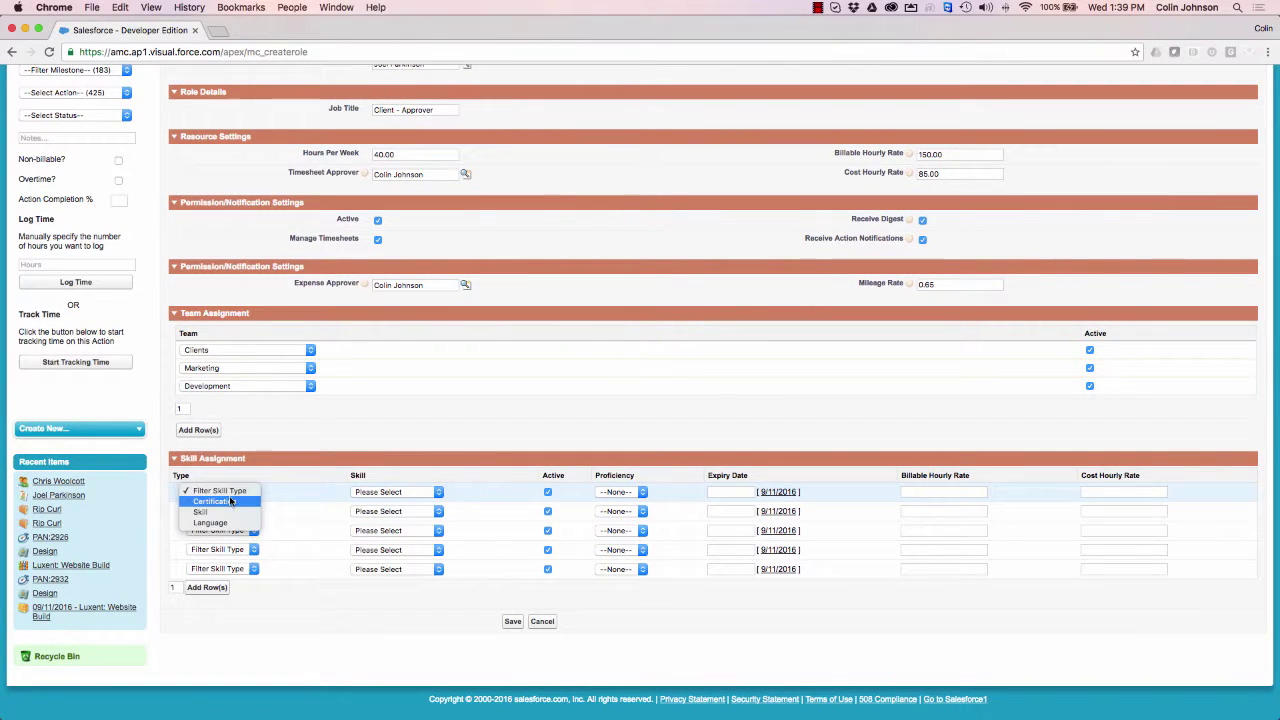
pyautogui.click(231, 501)
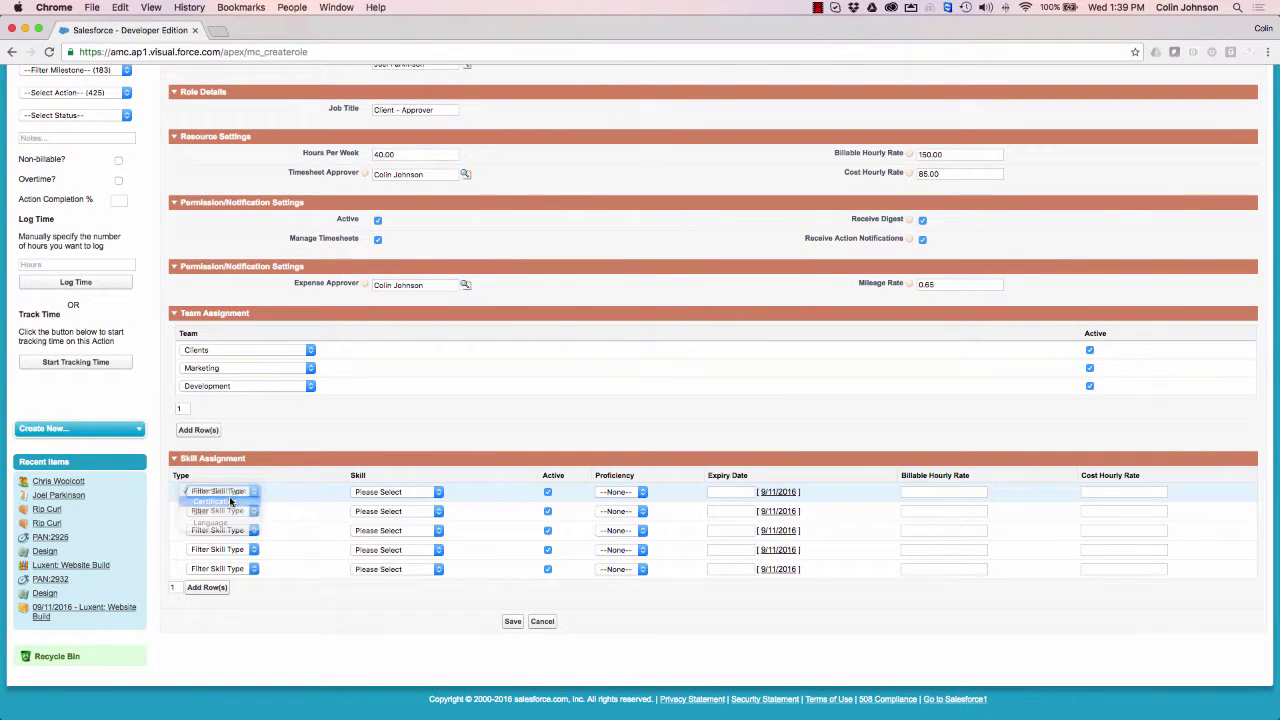
pyautogui.click(397, 492)
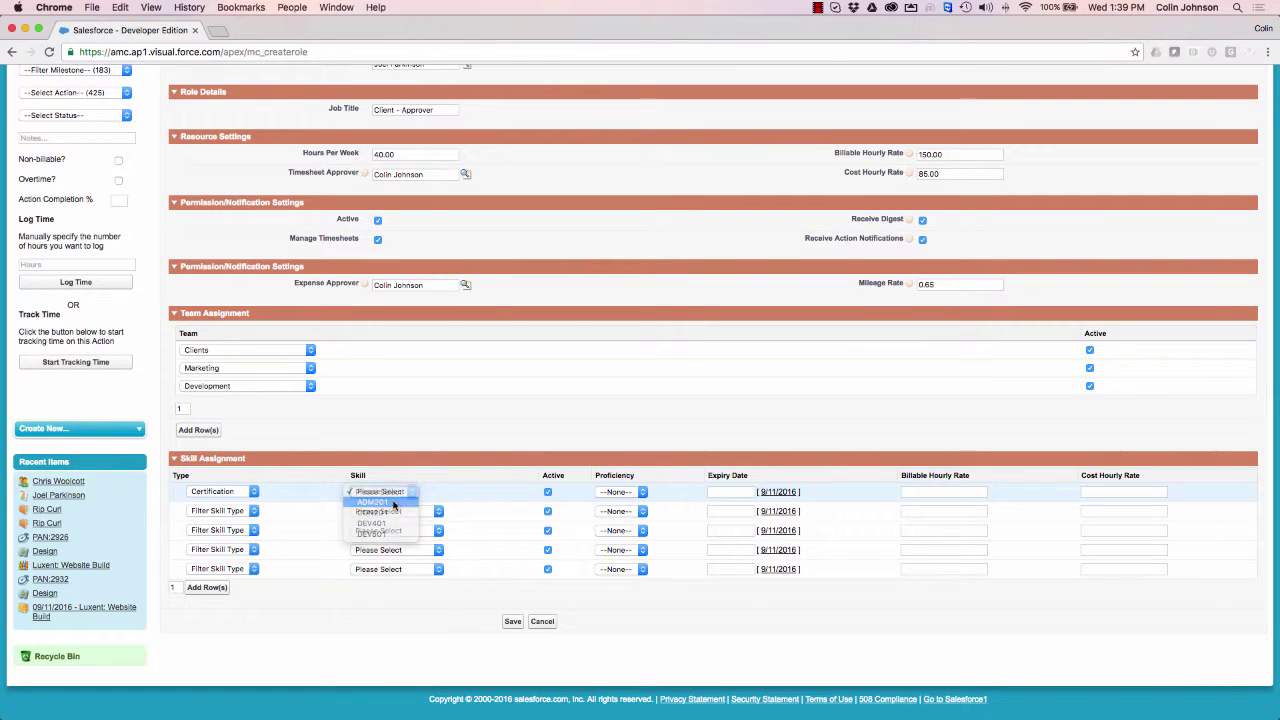
pyautogui.click(394, 505)
pyautogui.click(548, 493)
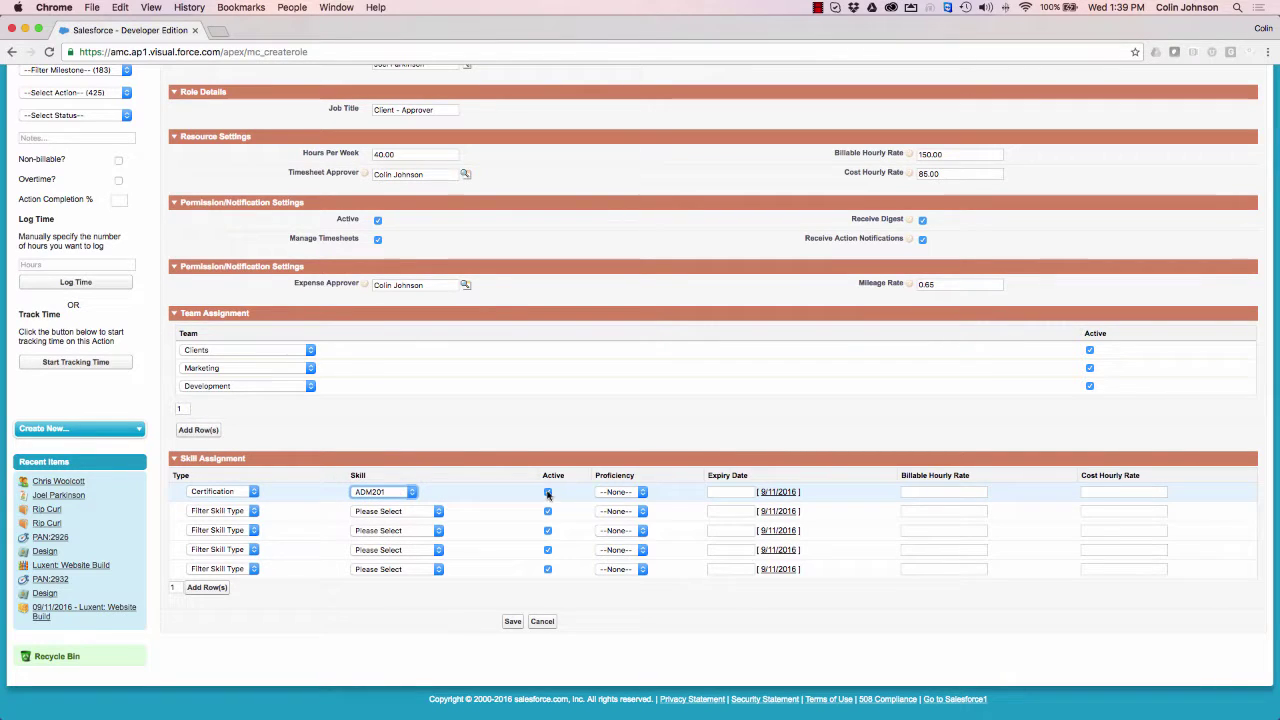
pyautogui.click(615, 492)
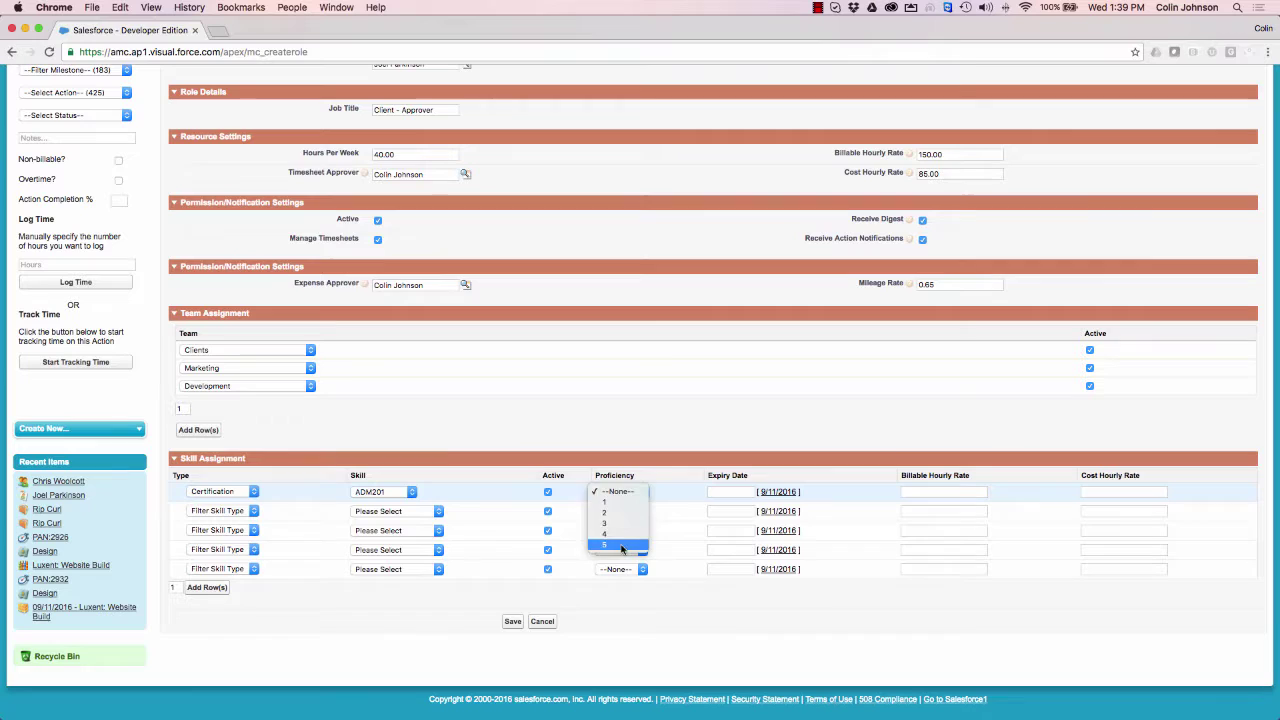
pyautogui.click(621, 546)
pyautogui.click(716, 492)
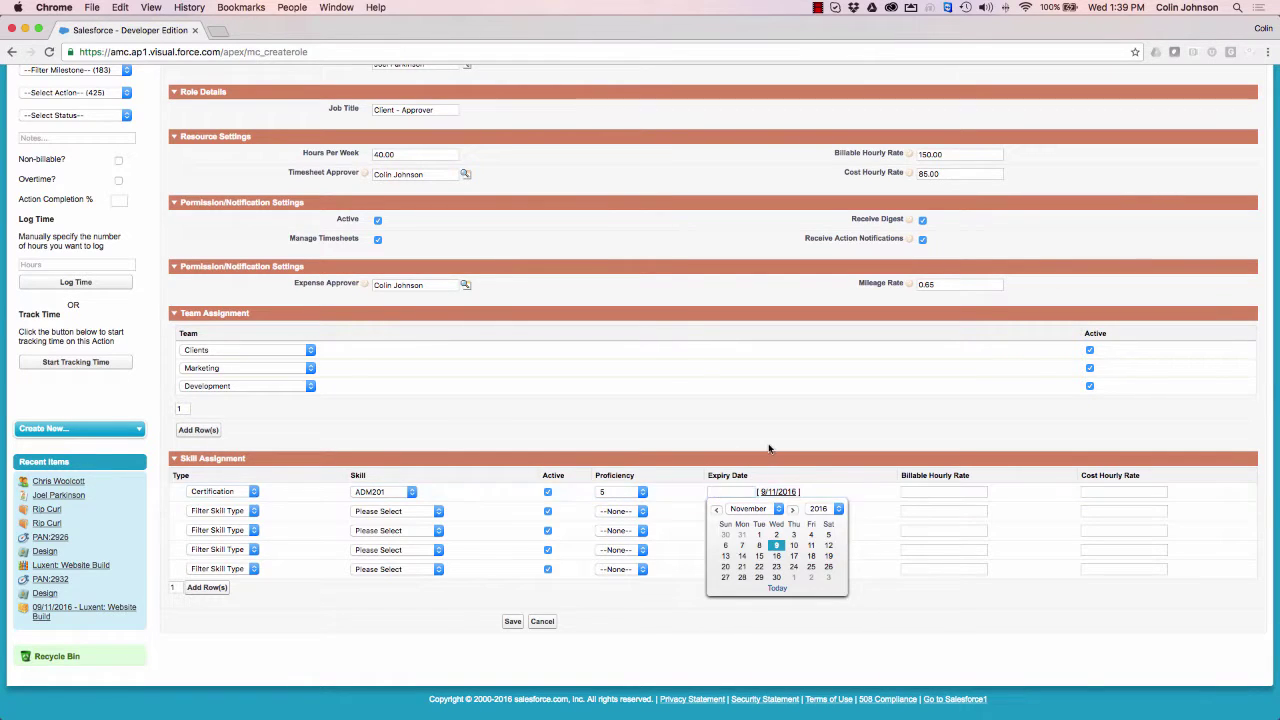
pyautogui.click(921, 490)
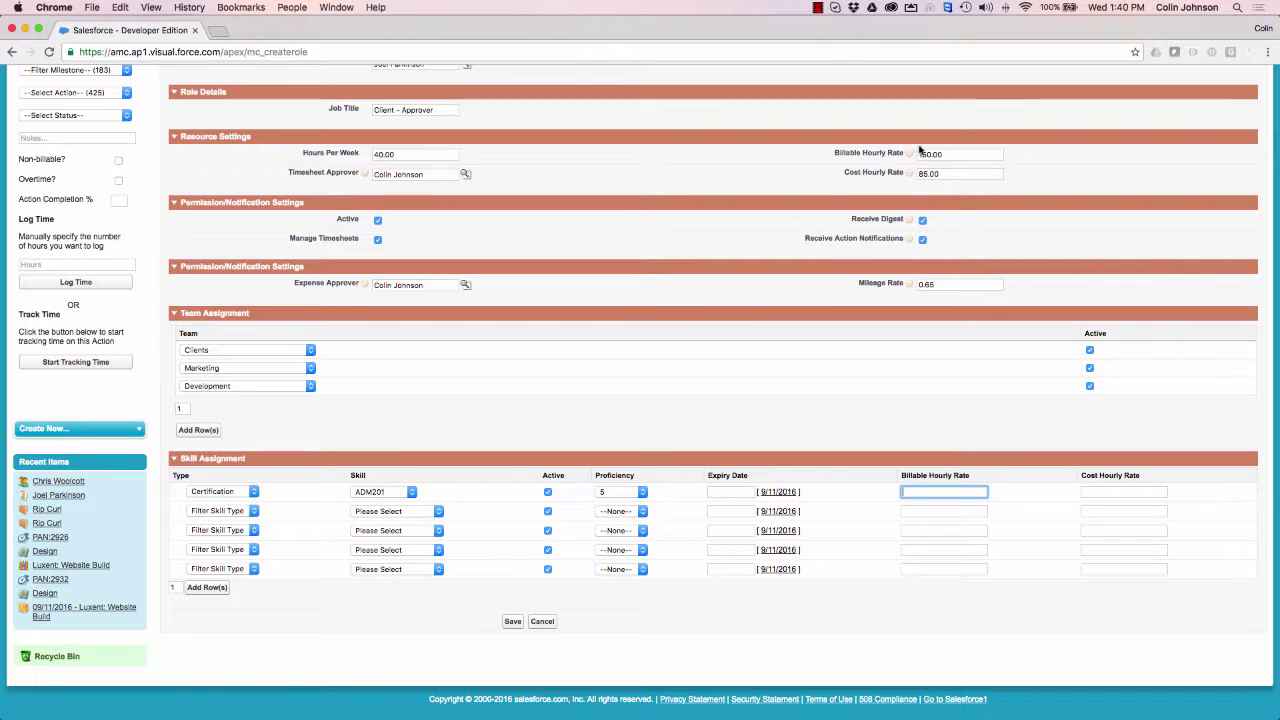
# Add skill UI Design at proficiency 5 with rates 160.00 and 100.00
pyautogui.click(208, 512)
pyautogui.click(204, 535)
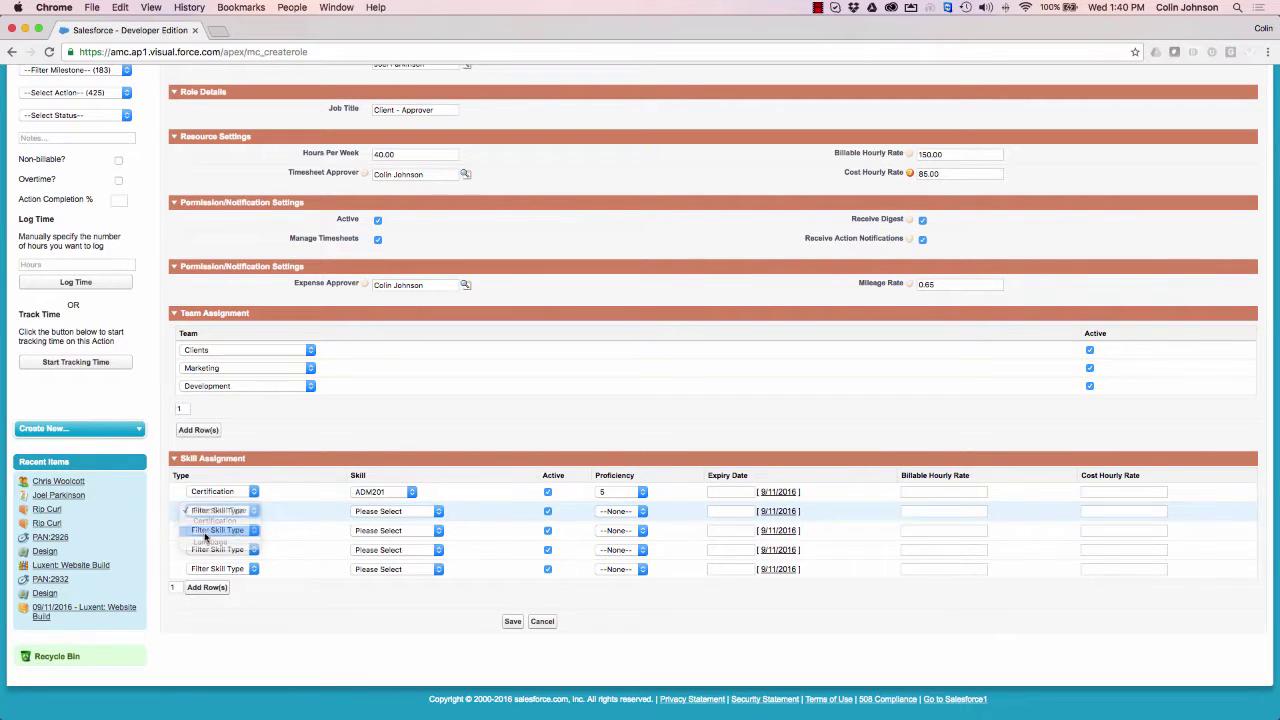
pyautogui.click(395, 512)
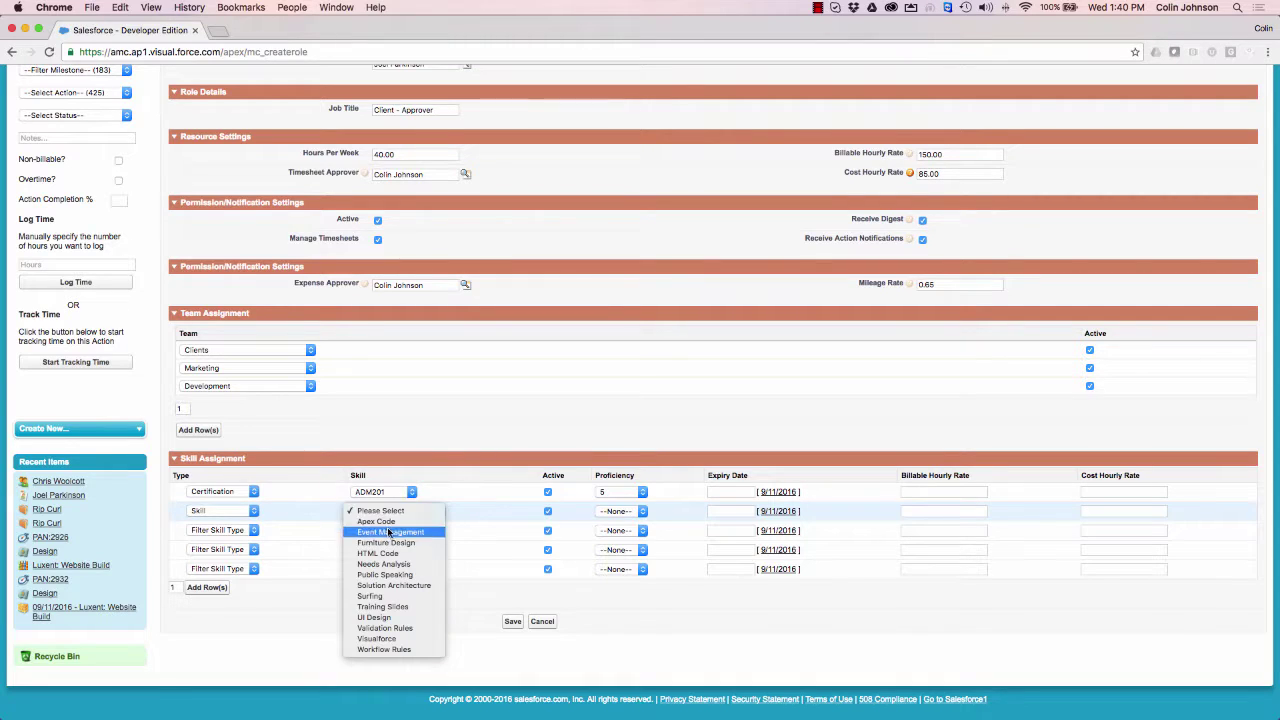
pyautogui.click(392, 598)
pyautogui.click(618, 511)
pyautogui.click(606, 564)
pyautogui.click(940, 511)
pyautogui.write('160.00')
pyautogui.press('Tab')
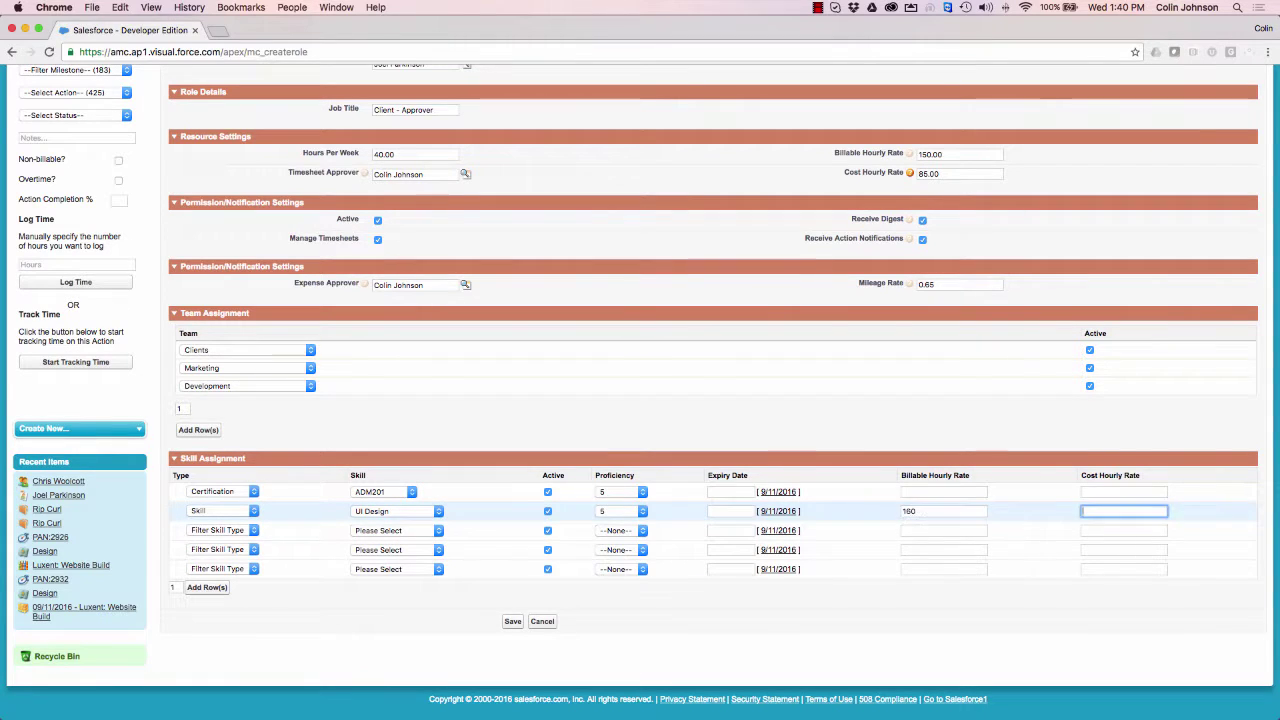
pyautogui.write('100.00')
pyautogui.click(220, 530)
# Add skill Training Slides at proficiency 4 with rates 120.00 and 65.00
pyautogui.click(204, 553)
pyautogui.click(395, 530)
pyautogui.click(616, 530)
pyautogui.click(606, 573)
pyautogui.click(940, 530)
pyautogui.write('120.00')
pyautogui.press('Tab')
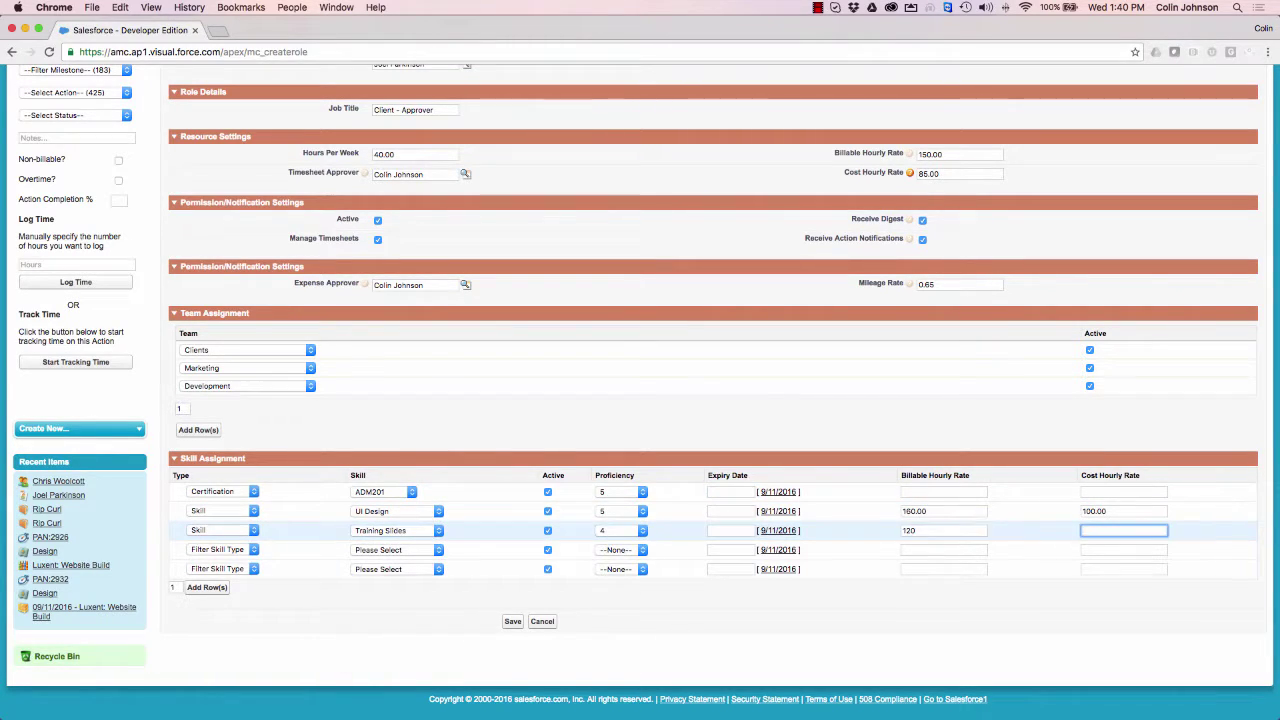
pyautogui.write('65.00')
pyautogui.click(220, 550)
# Add Visualforce at proficiency 5 with rates 160.00 and 95.00, plus English as a language
pyautogui.click(204, 572)
pyautogui.moveTo(380, 551); pyautogui.dragTo(392, 648)
pyautogui.click(618, 550)
pyautogui.click(606, 603)
pyautogui.write('160.00')
pyautogui.press('Tab')
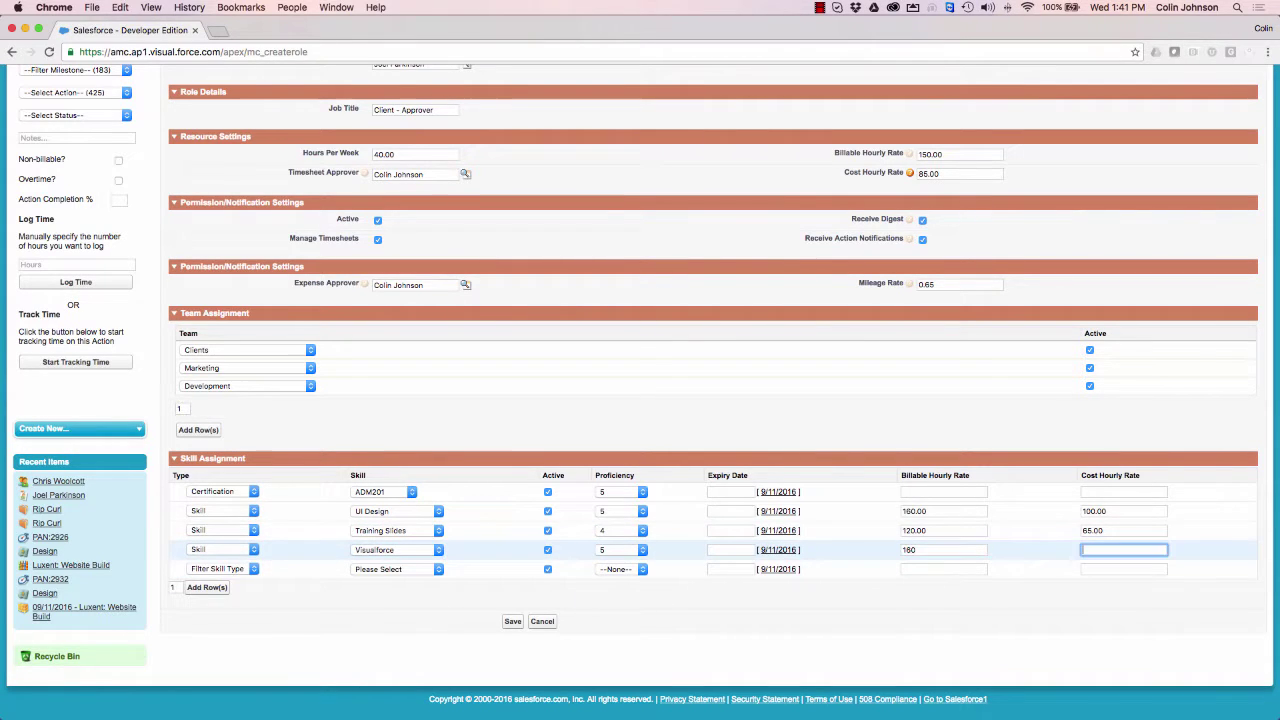
pyautogui.write('95.00')
pyautogui.moveTo(220, 569); pyautogui.dragTo(205, 601)
pyautogui.click(383, 569)
pyautogui.click(378, 579)
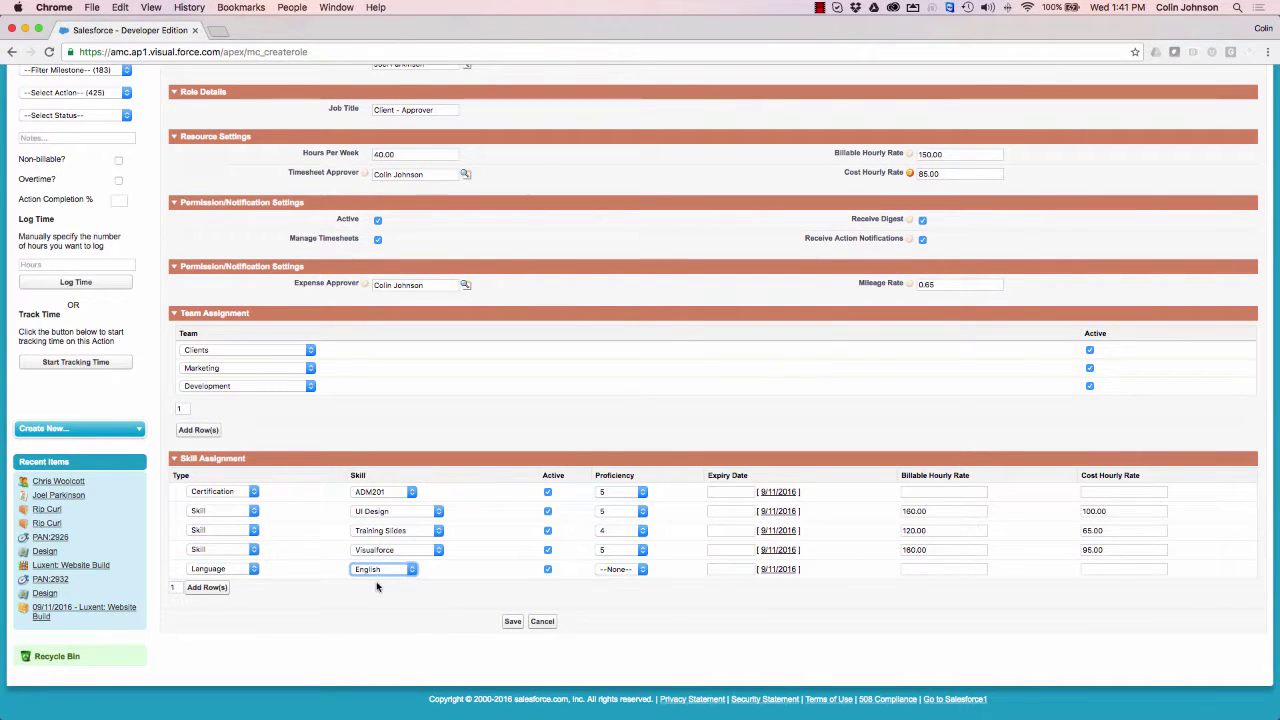